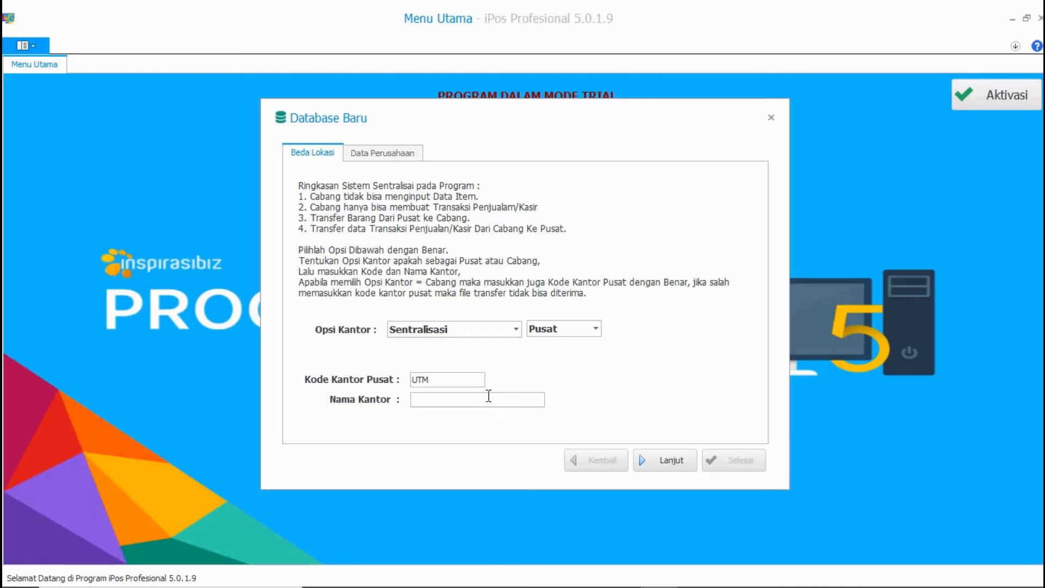
Step: Enter the head-office name and company data, then save the UTM centralised PUSAT database setup
left_click(486, 400)
left_click(656, 462)
left_click(730, 459)
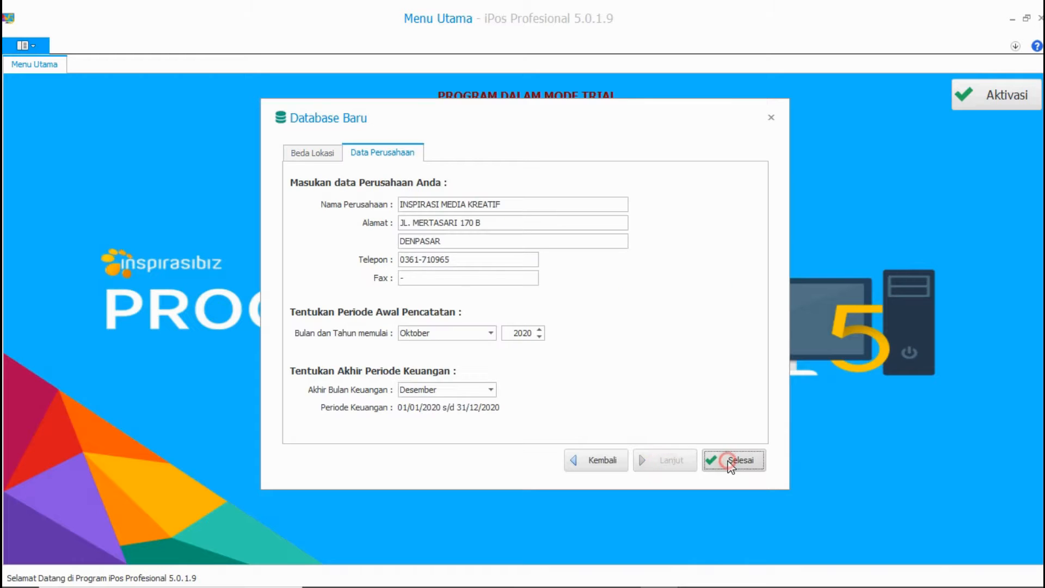
left_click(566, 354)
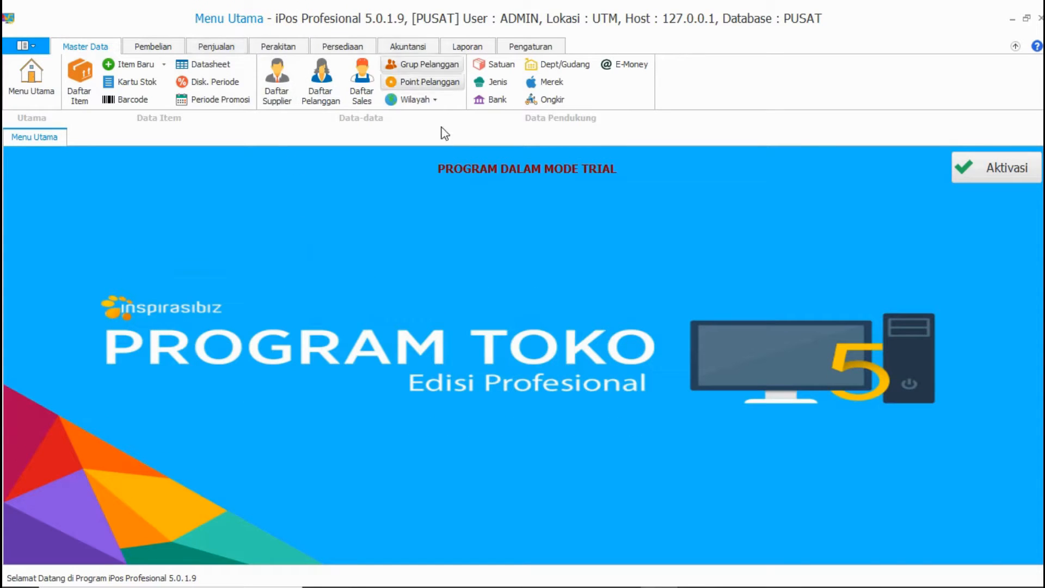
Step: Open the Dept./Gudang list and start a new office record with code CB1
left_click(532, 67)
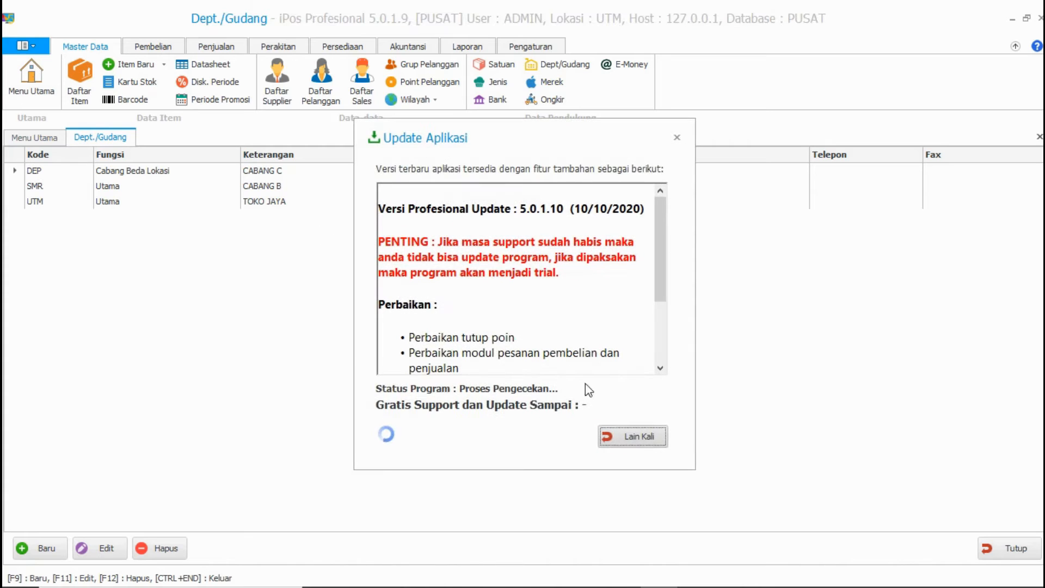
left_click(653, 435)
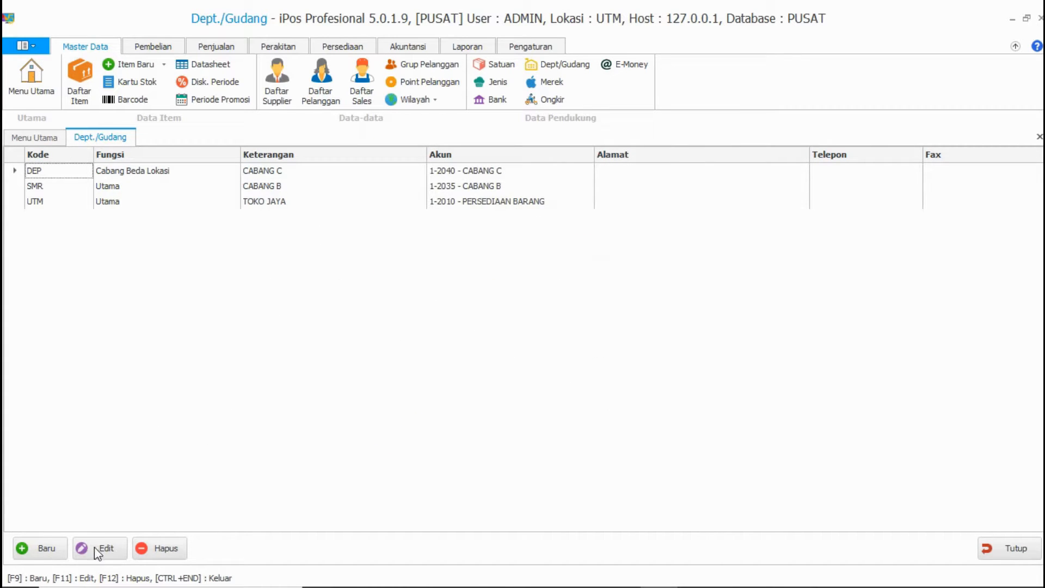
left_click(54, 549)
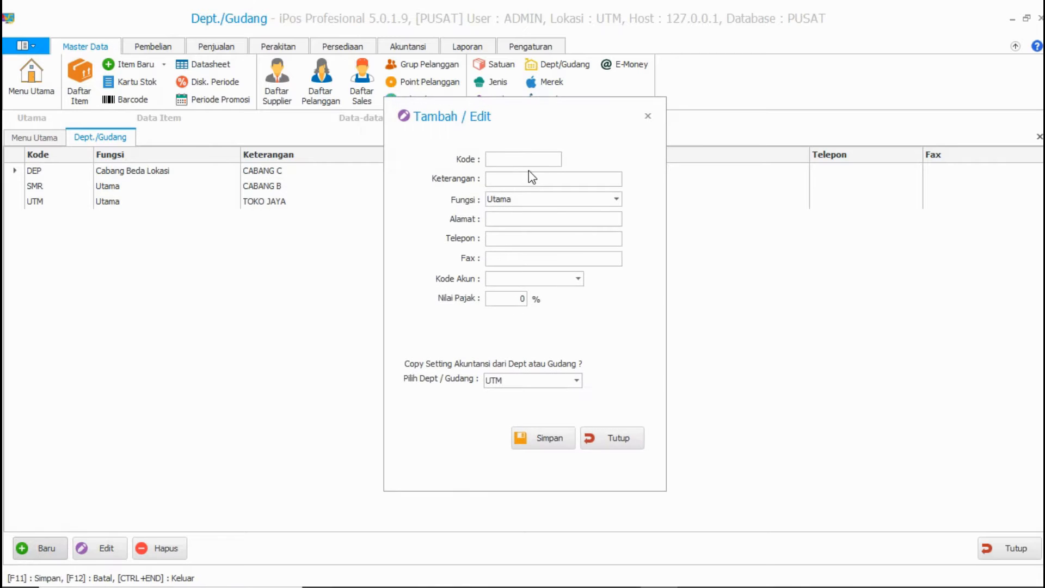
type("CB1")
left_click(525, 178)
Step: Assign account 1-2010 PERSEDIAAN BARANG to TOKO JAYA 2, save the office, and close the form
left_click(578, 279)
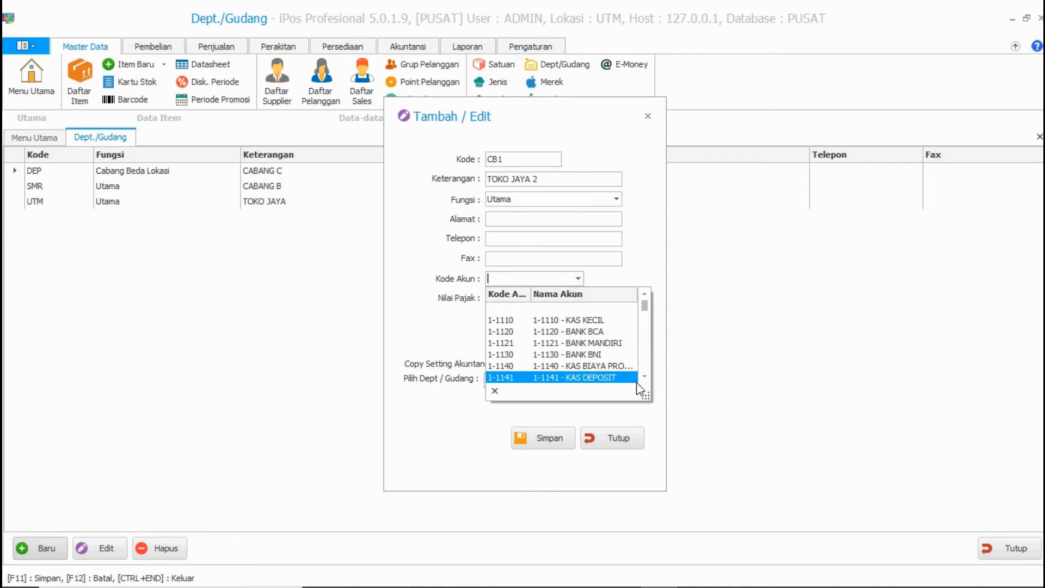
left_click_drag(646, 396, 702, 490)
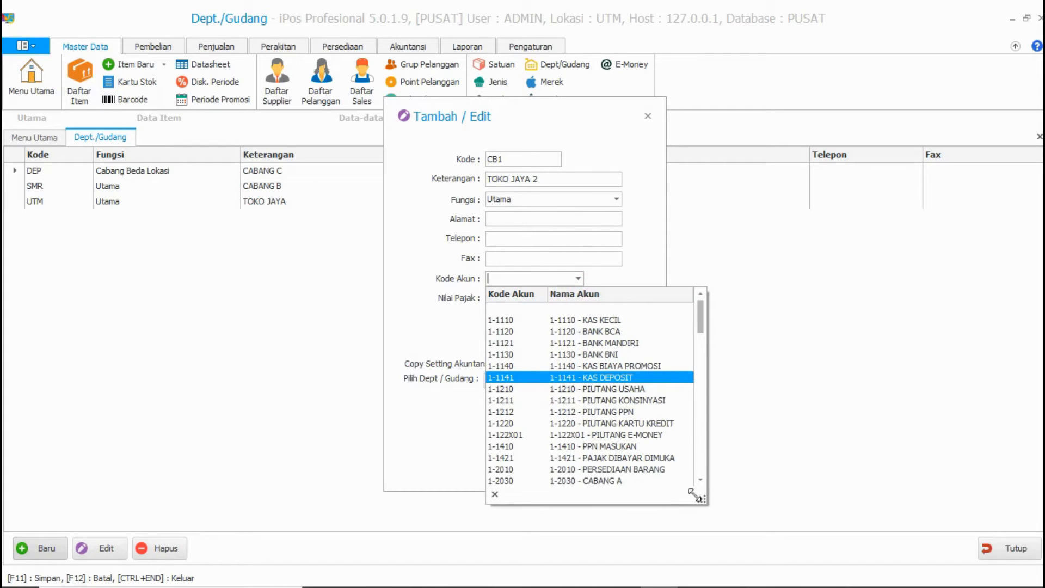
left_click(660, 478)
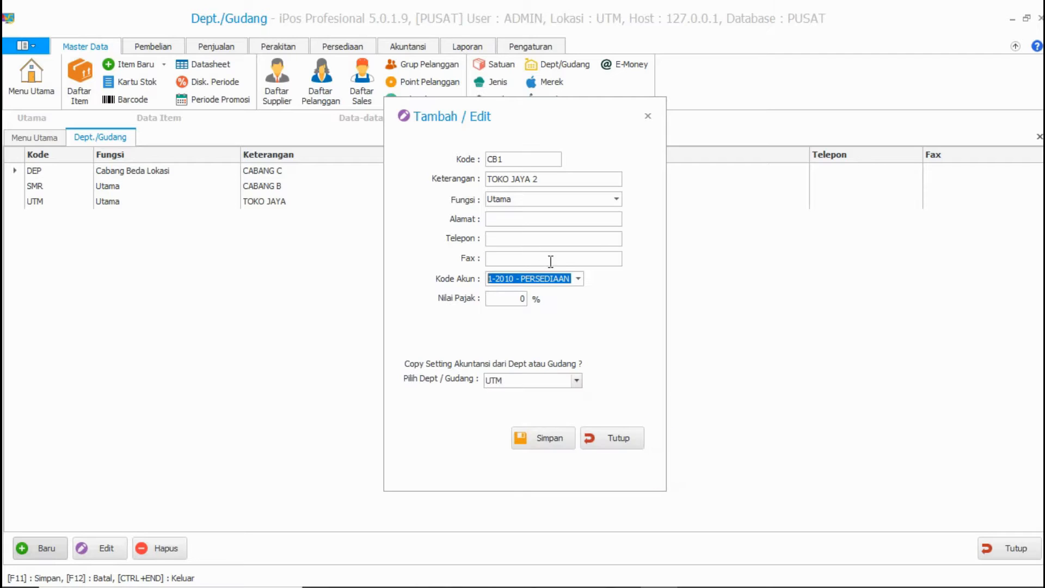
left_click(548, 442)
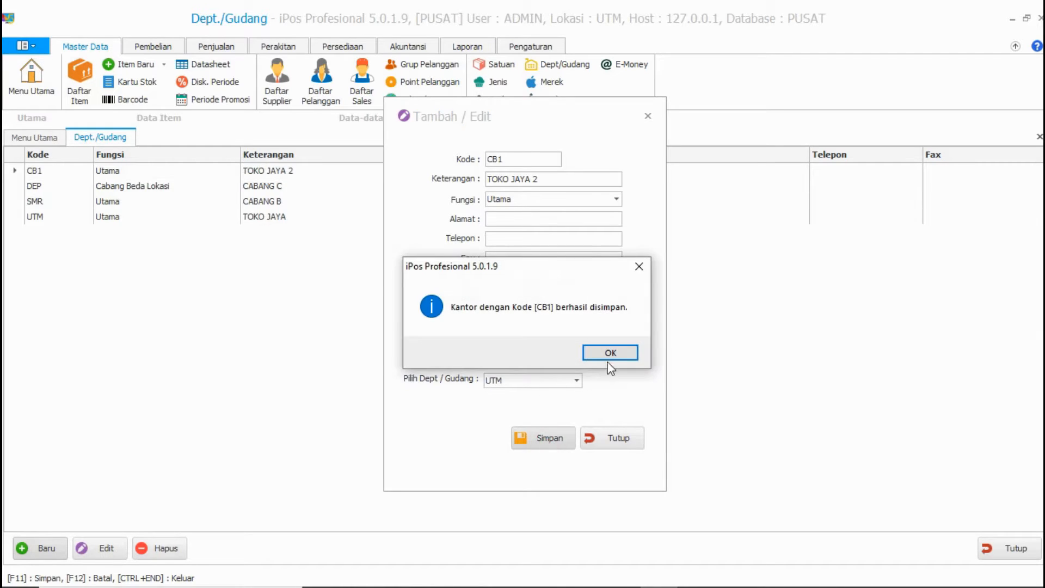
left_click(610, 353)
left_click(612, 442)
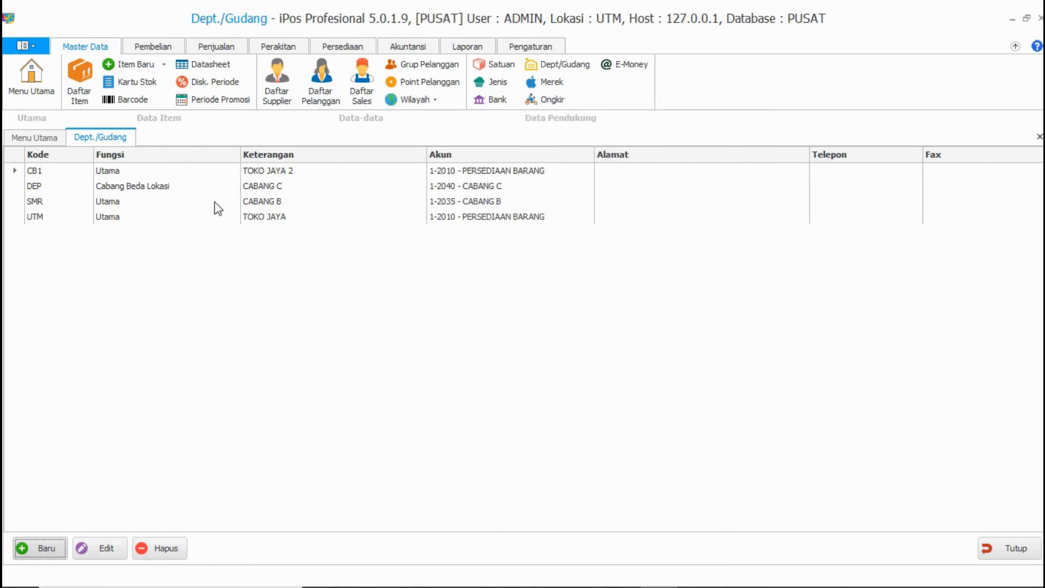
left_click(275, 170)
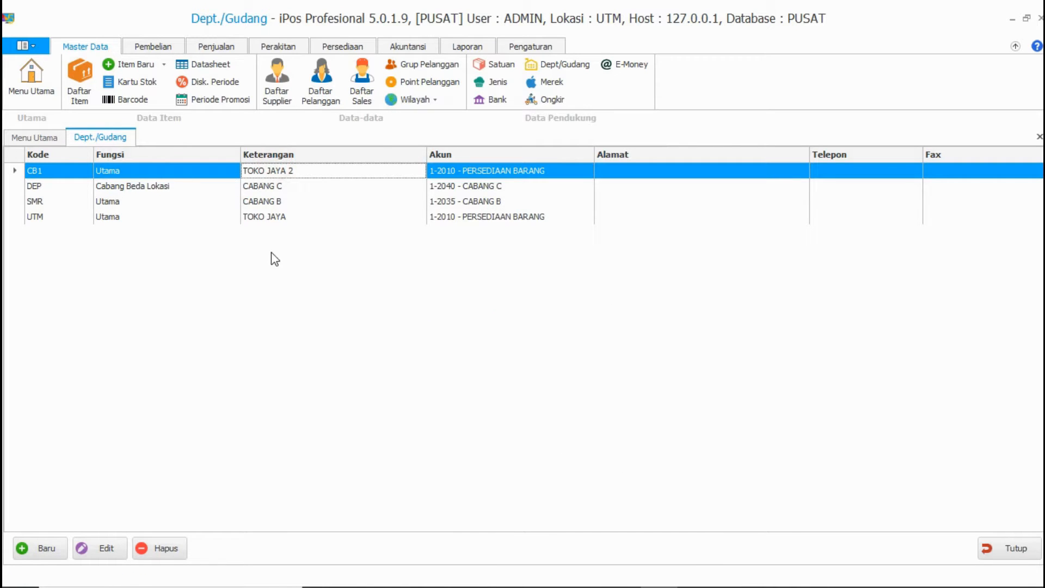
Step: Edit office CB1 so its Fungsi is Cabang Beda Lokasi, and save the change
left_click(158, 171)
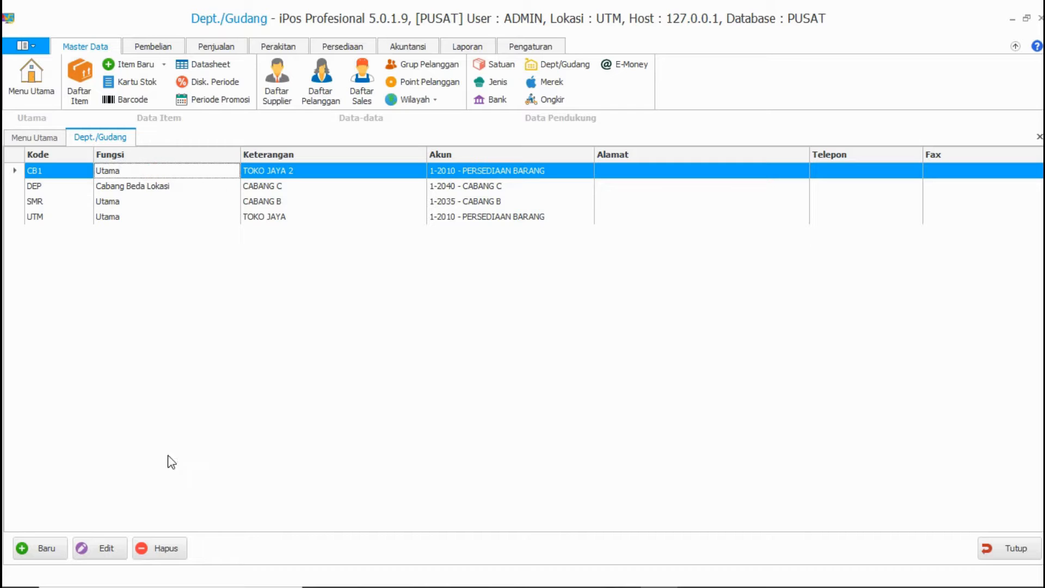
left_click(107, 548)
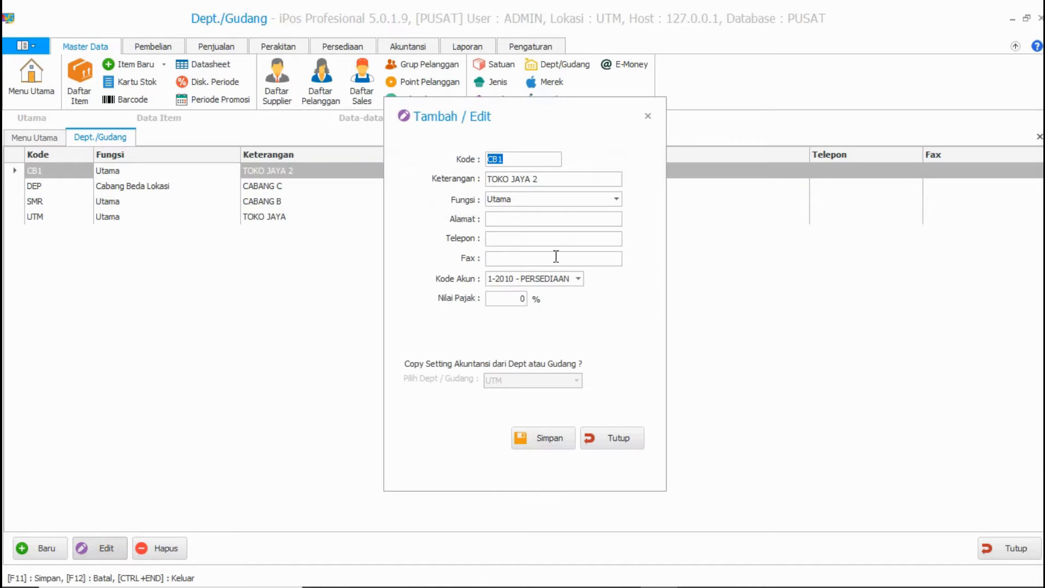
left_click(616, 199)
left_click(547, 249)
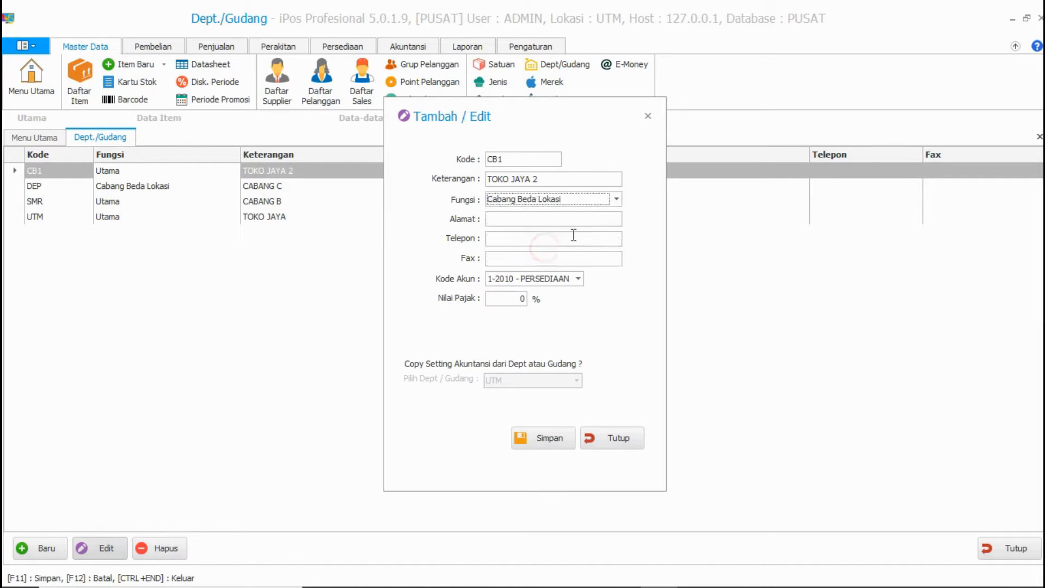
left_click(557, 437)
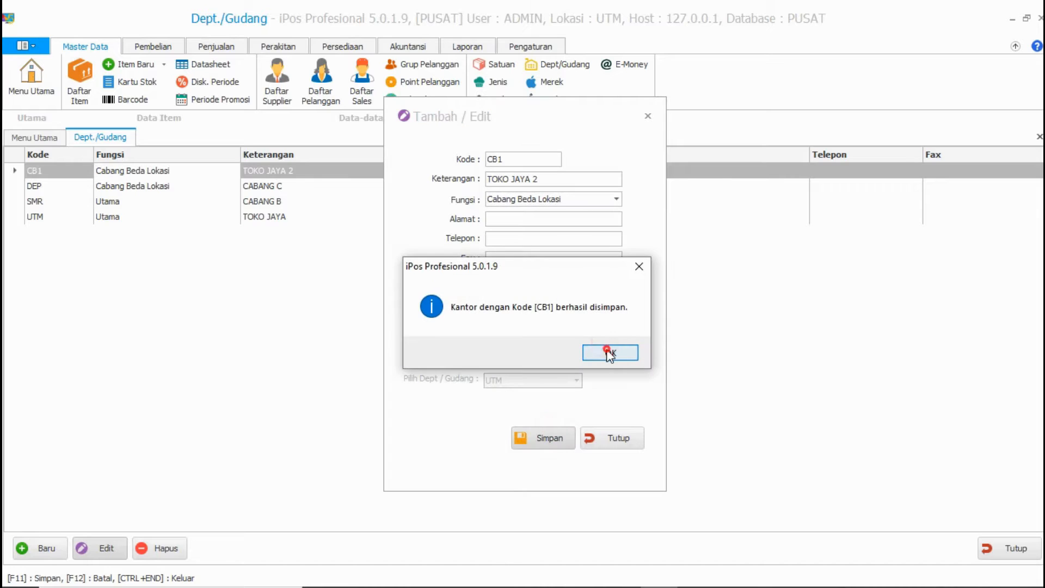
left_click(609, 354)
left_click(615, 438)
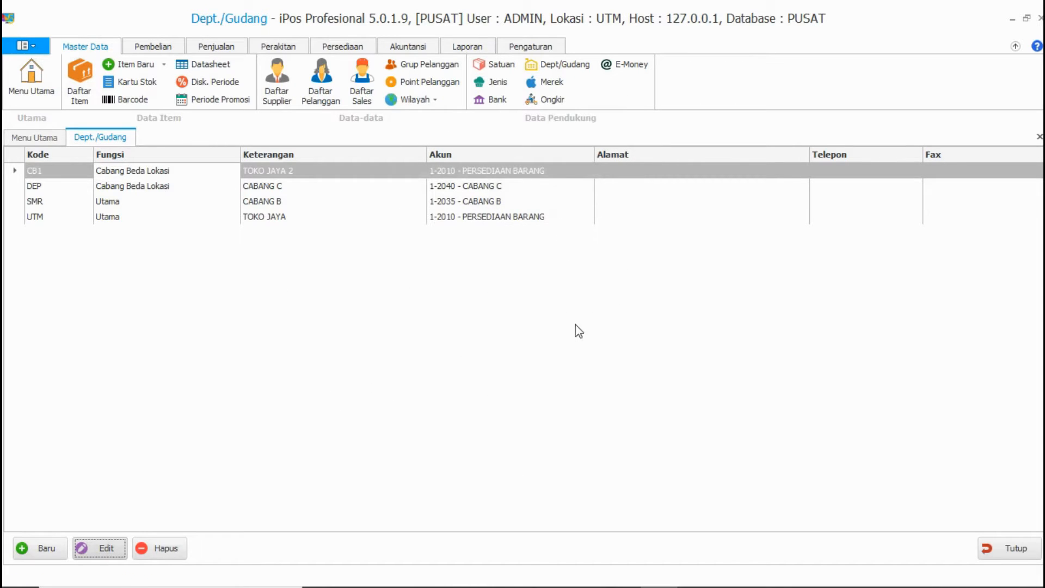
Step: Close the Dept./Gudang list and open Daftar Item
left_click(1010, 547)
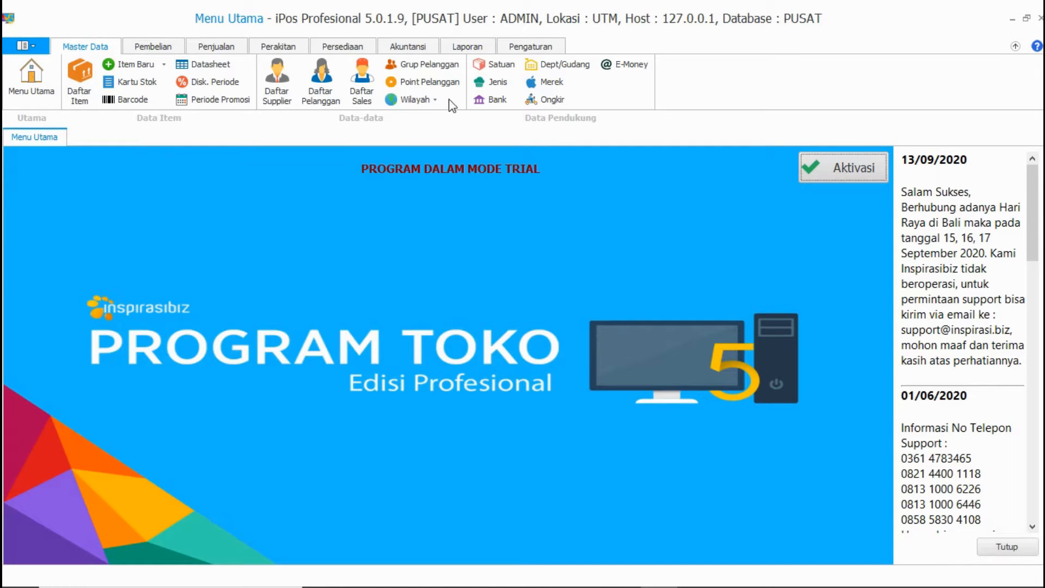
left_click(530, 46)
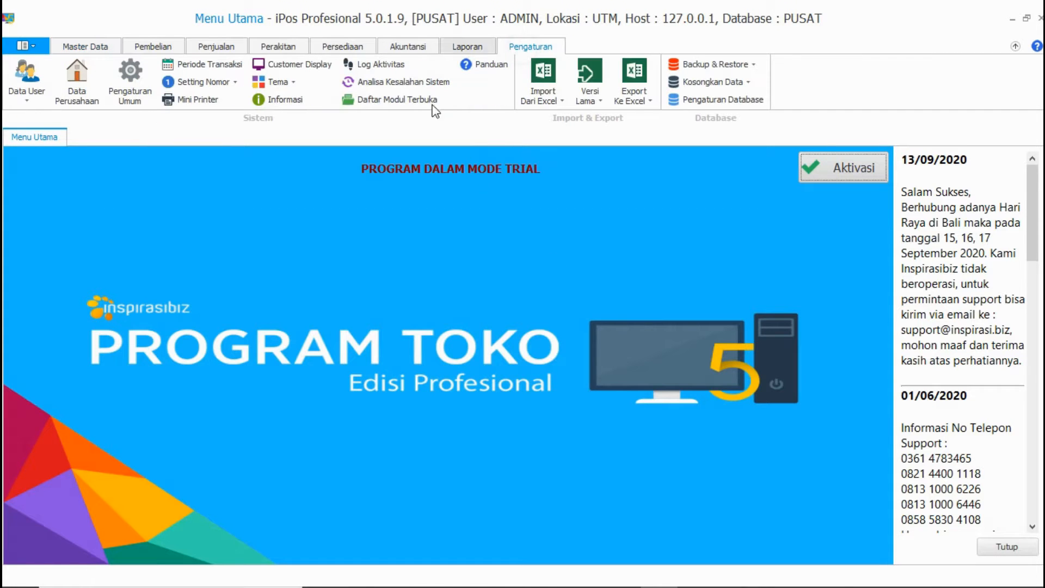
left_click(86, 46)
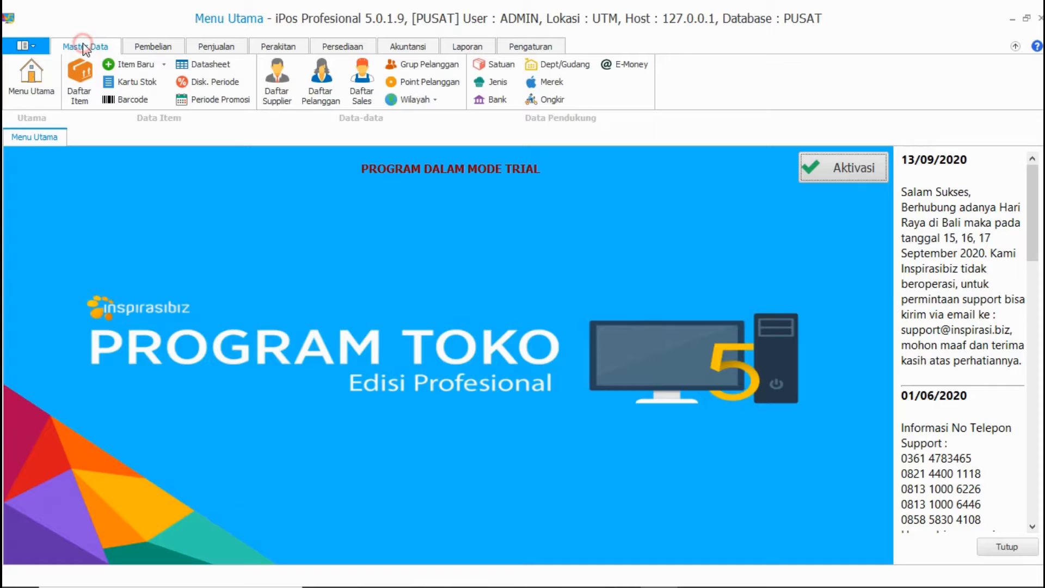
left_click(80, 87)
Step: Import items from Copy of IMPORT_ITEM_V2.xls using the DATA ITEM 1 HARGA worksheet
left_click(531, 46)
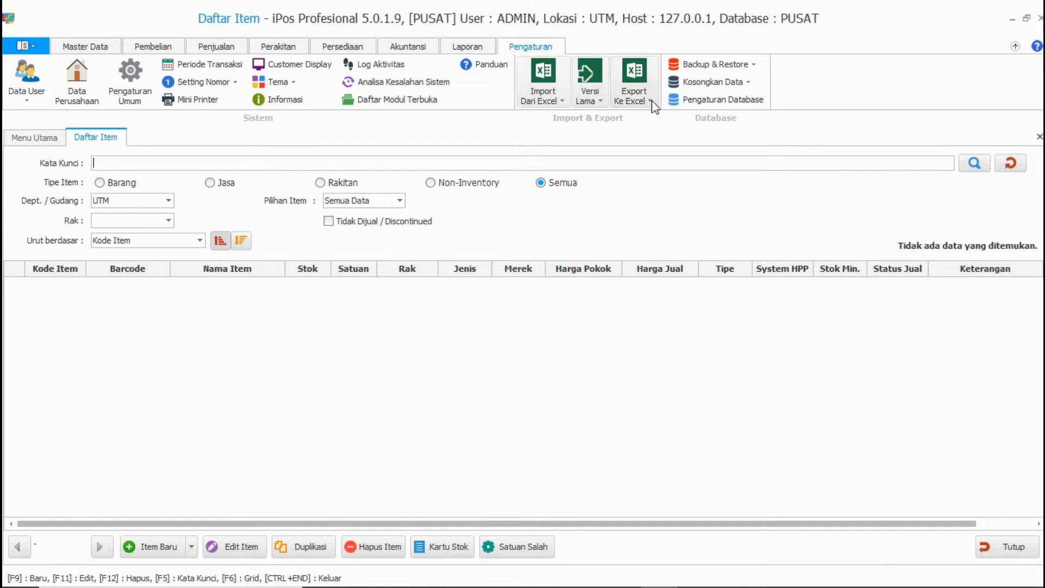
left_click(558, 98)
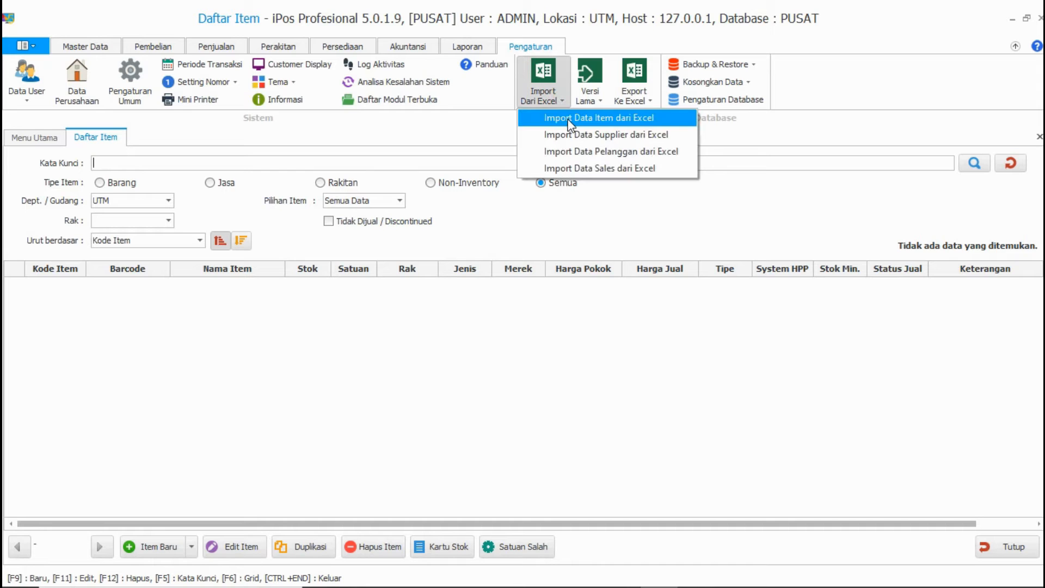
left_click(567, 119)
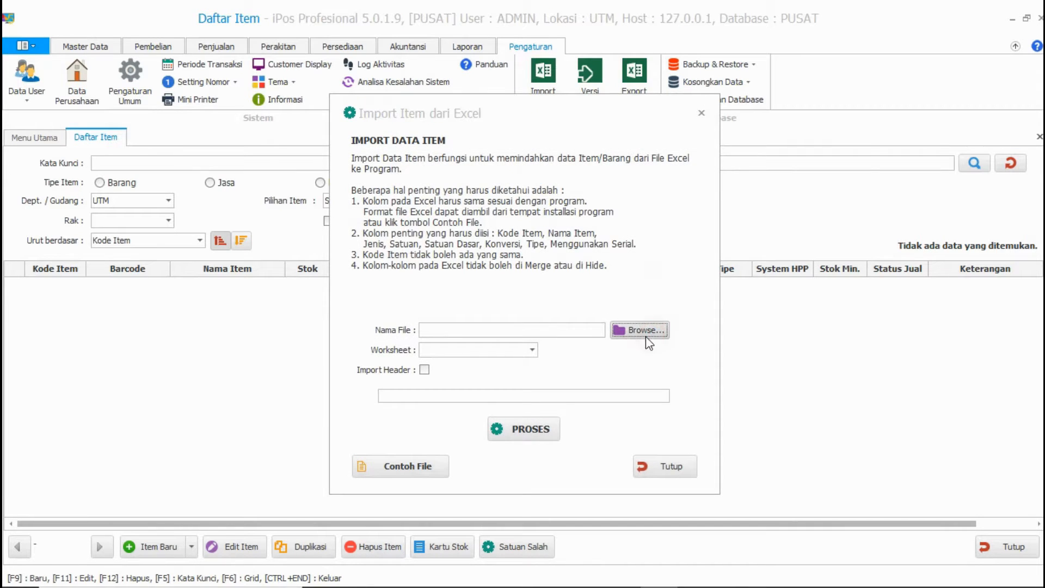
left_click(642, 331)
left_click(553, 321)
left_click(734, 471)
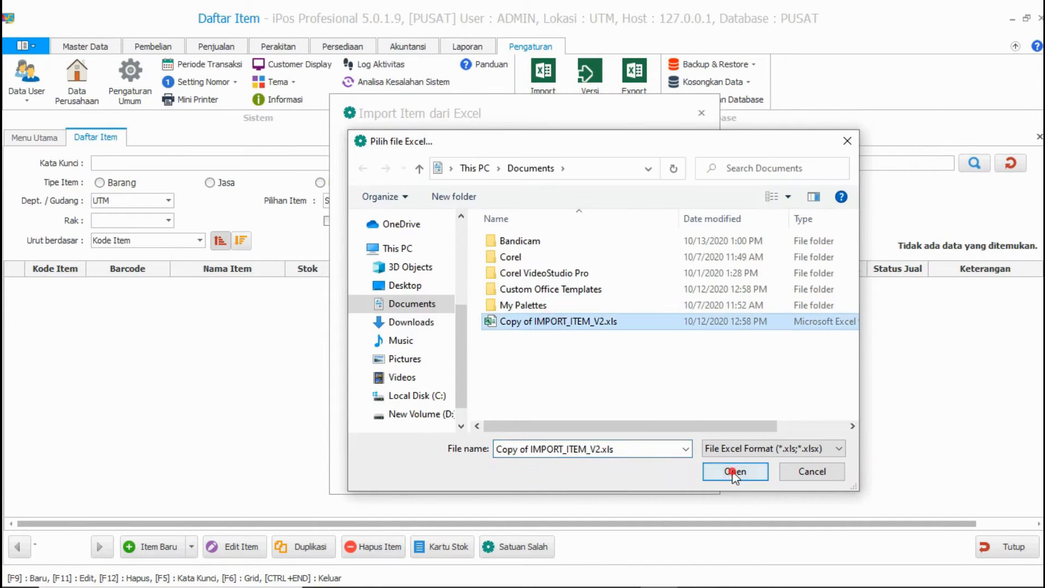
left_click(527, 351)
left_click(480, 362)
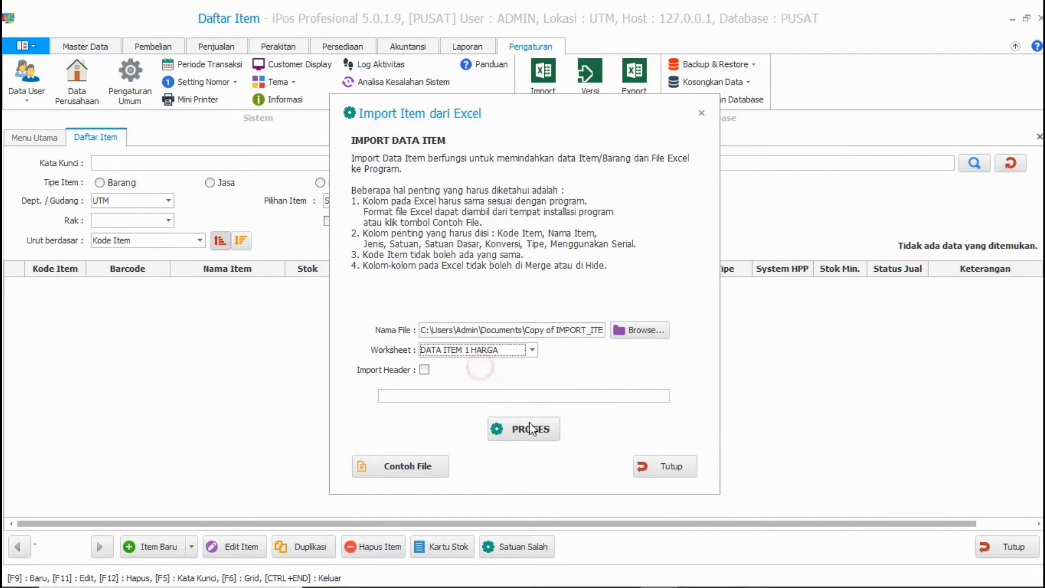
left_click(531, 429)
left_click(642, 353)
left_click(663, 462)
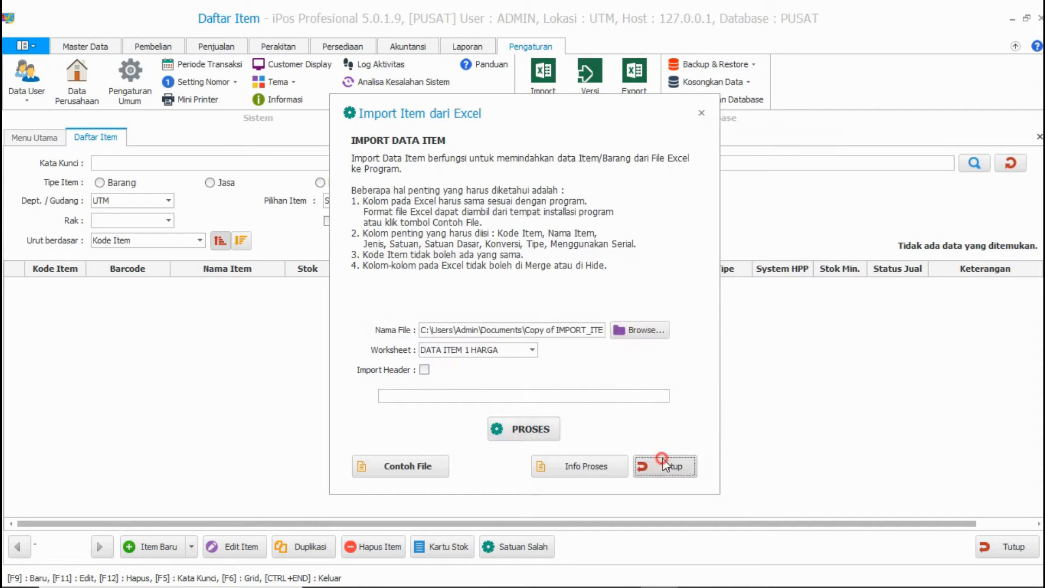
Step: Reopen Daftar Item, check the stock of Air Minum Gelas and Pepaya, then close it
left_click(978, 544)
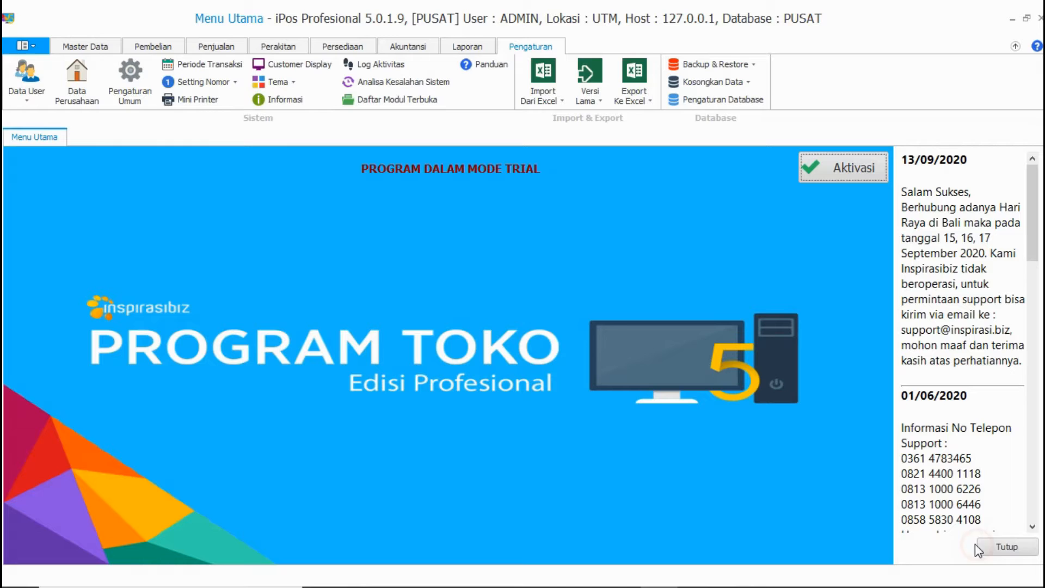
left_click(86, 46)
left_click(80, 82)
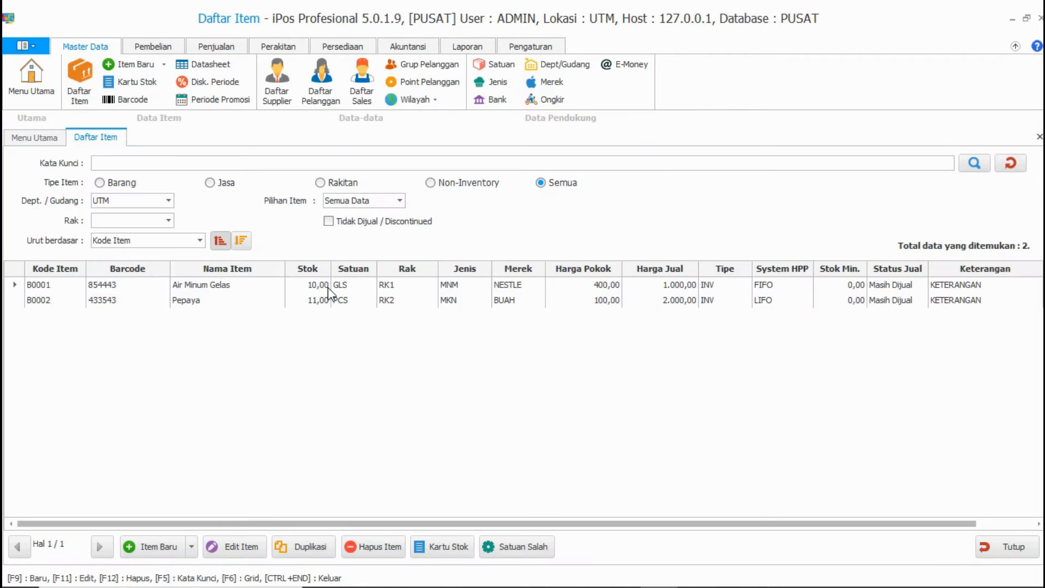
left_click(314, 298)
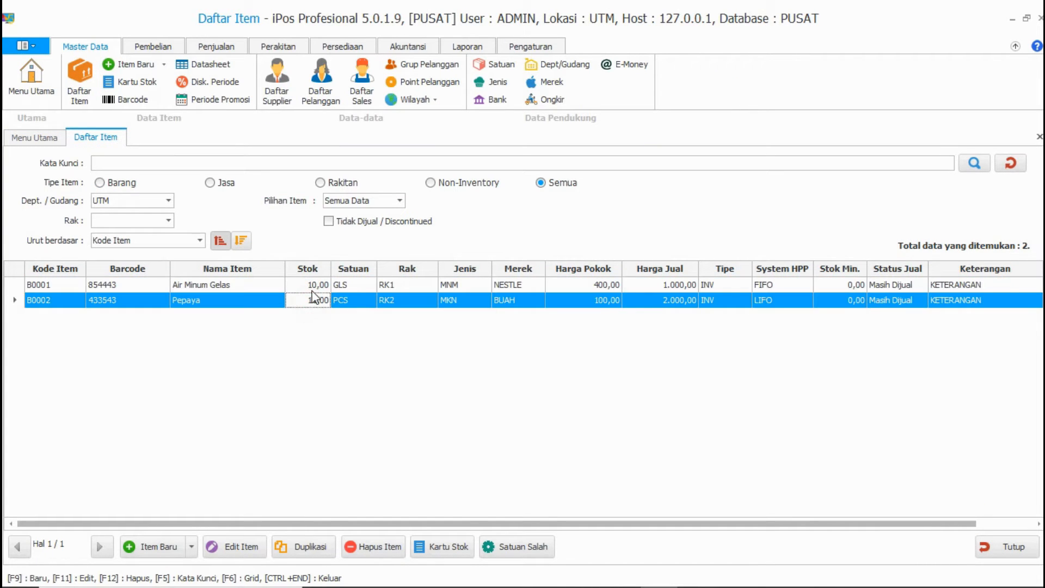
left_click(312, 287)
left_click(315, 302)
left_click(310, 286)
left_click(315, 301)
left_click(314, 285)
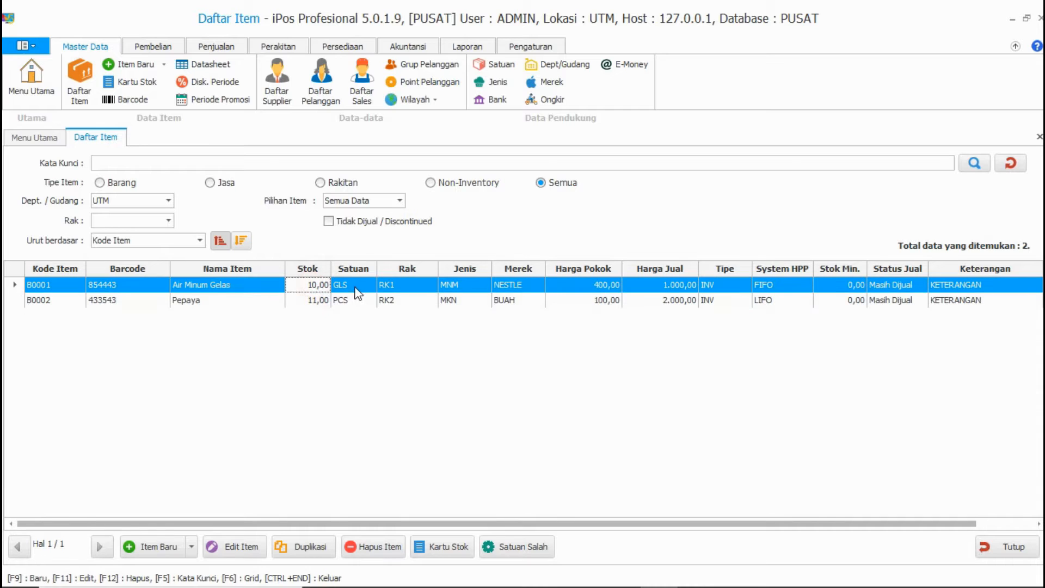
left_click(1002, 545)
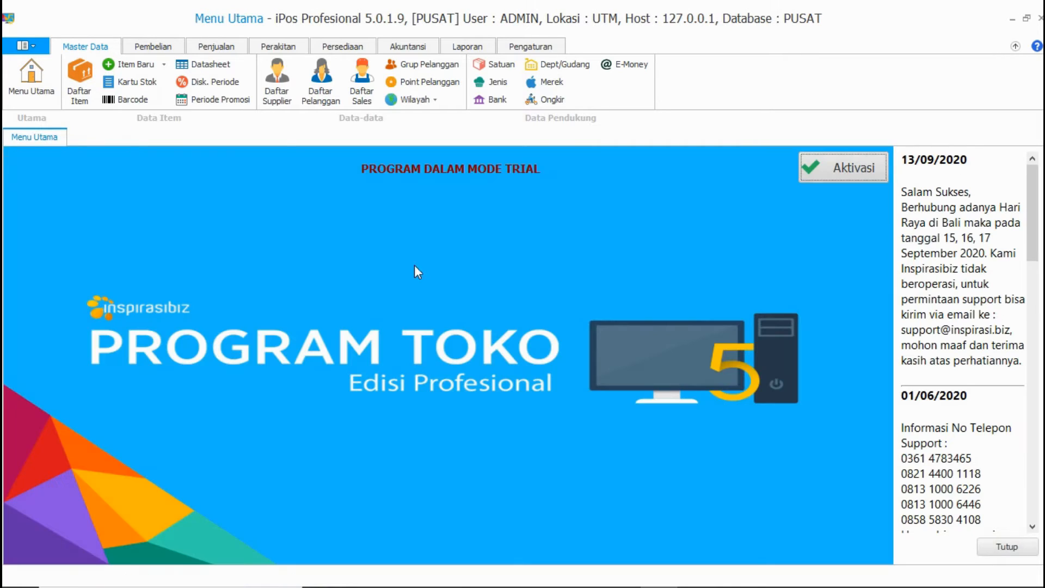
Step: Reopen the item list and open the Transfer Item Beda Lokasi list
left_click(341, 47)
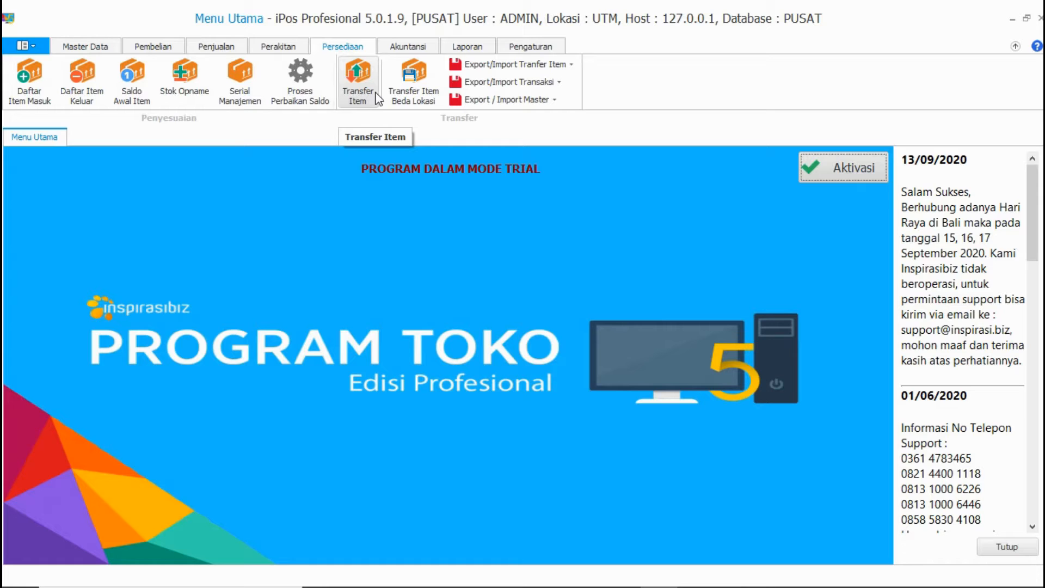
left_click(84, 46)
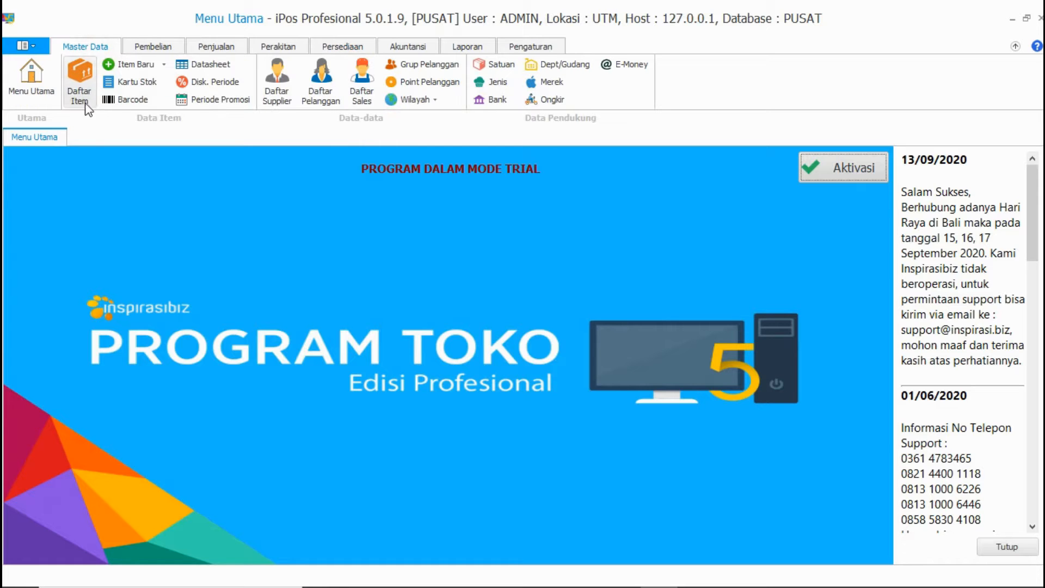
left_click(79, 85)
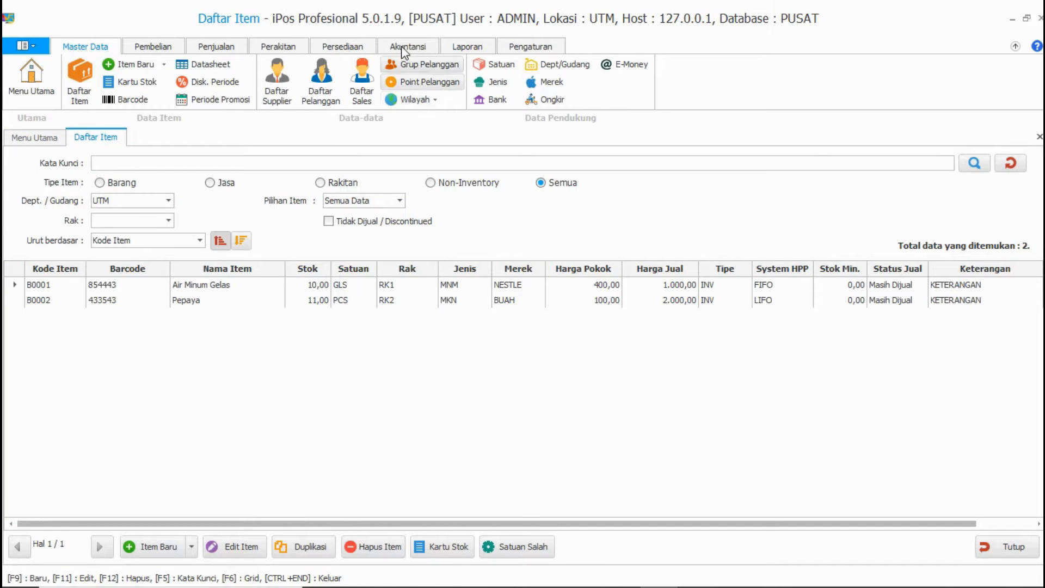
left_click(331, 48)
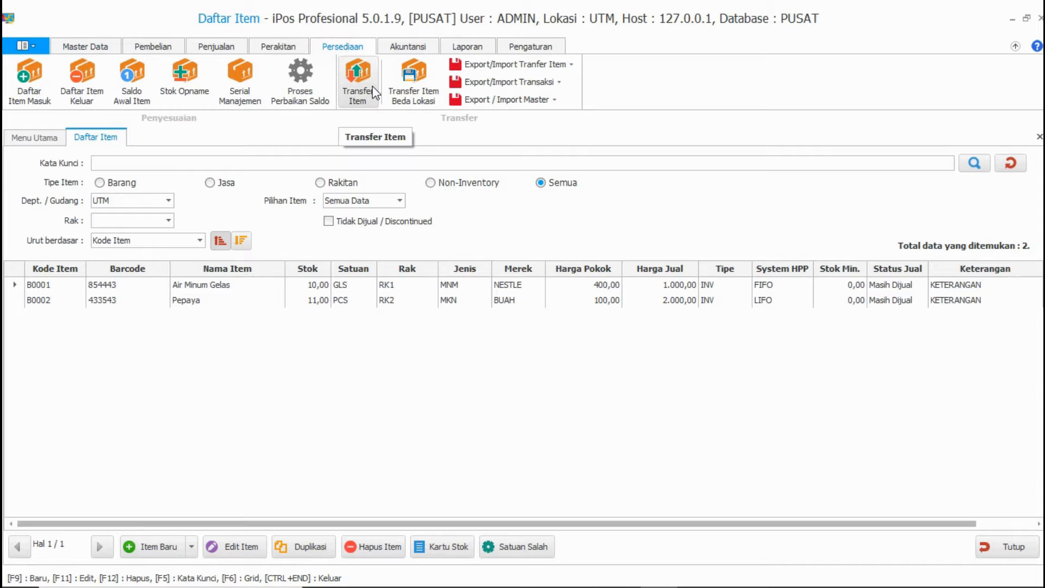
left_click(396, 99)
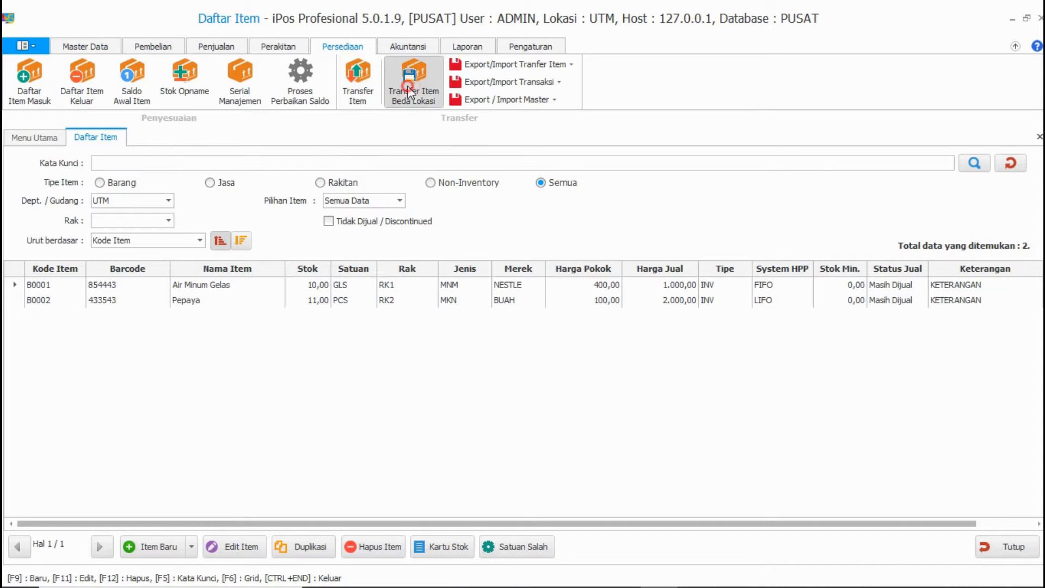
Step: Start a new transfer entry, then close it without saving
left_click(171, 547)
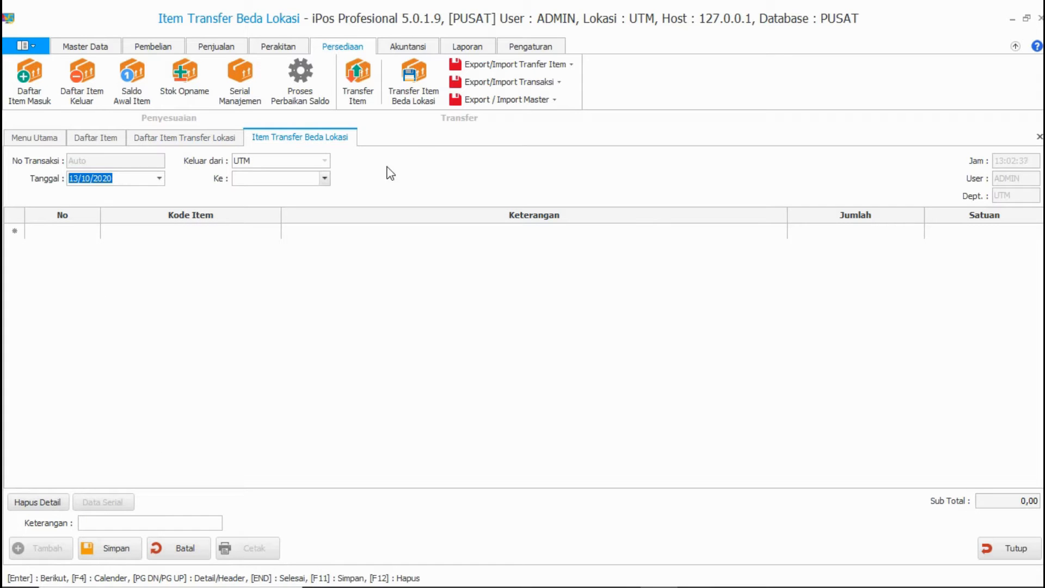
left_click(513, 102)
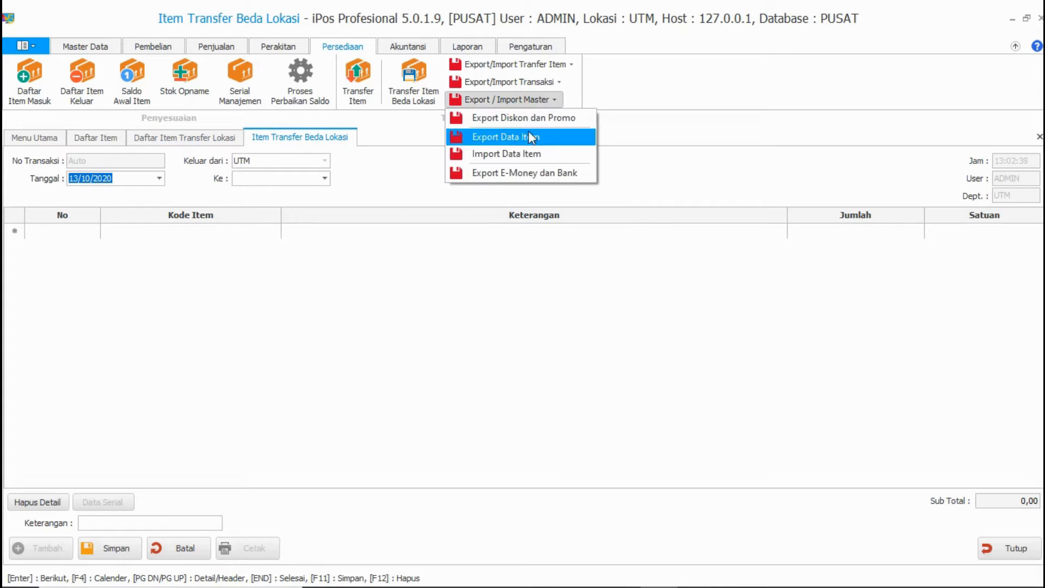
left_click(657, 159)
left_click(1009, 548)
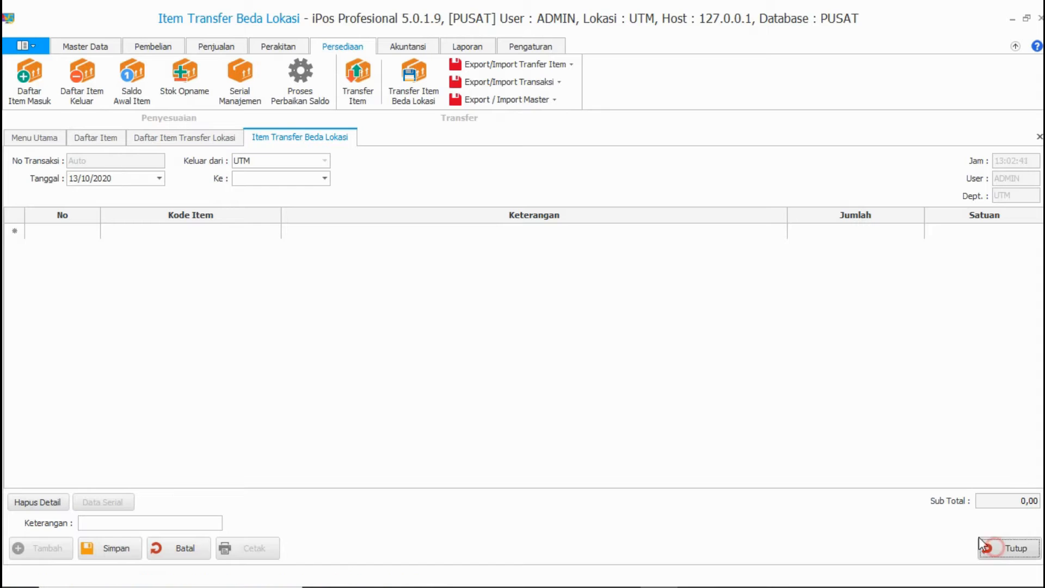
left_click(564, 353)
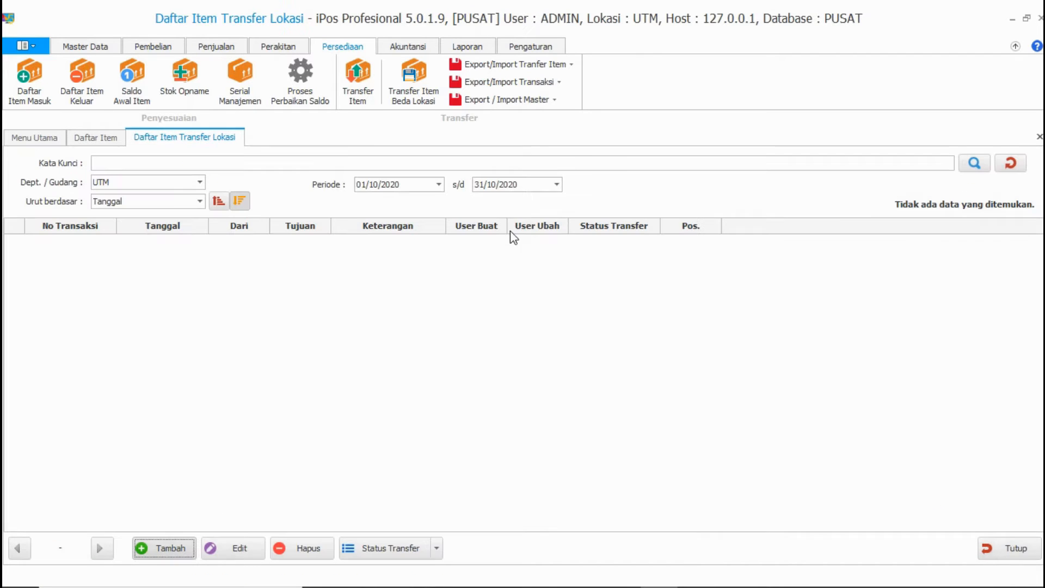
left_click(537, 100)
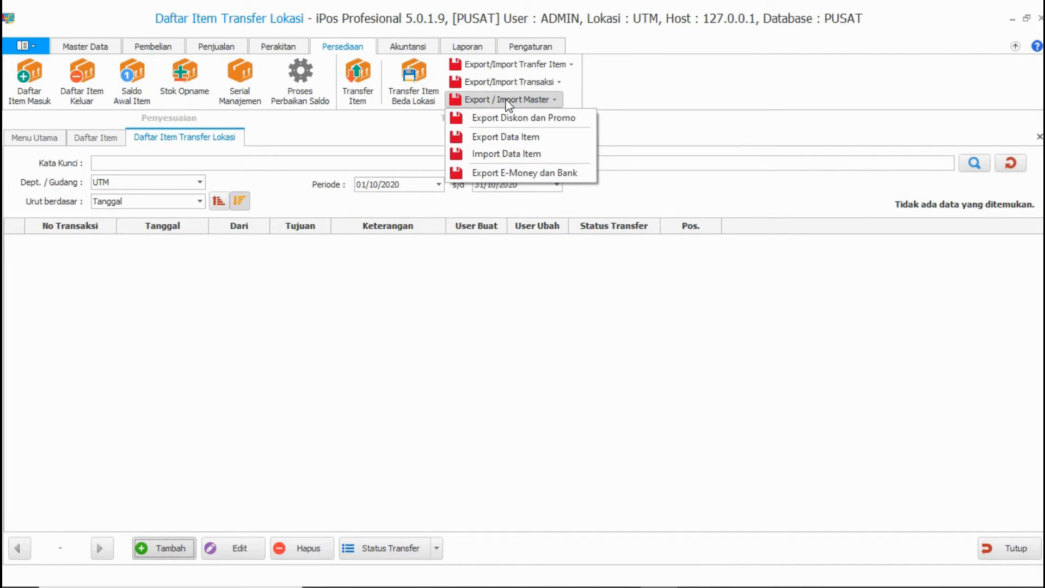
Step: Export all item data to the file EXPORT DATA ITEM UNTUK CABANG TOKO JAYA 2
left_click(537, 136)
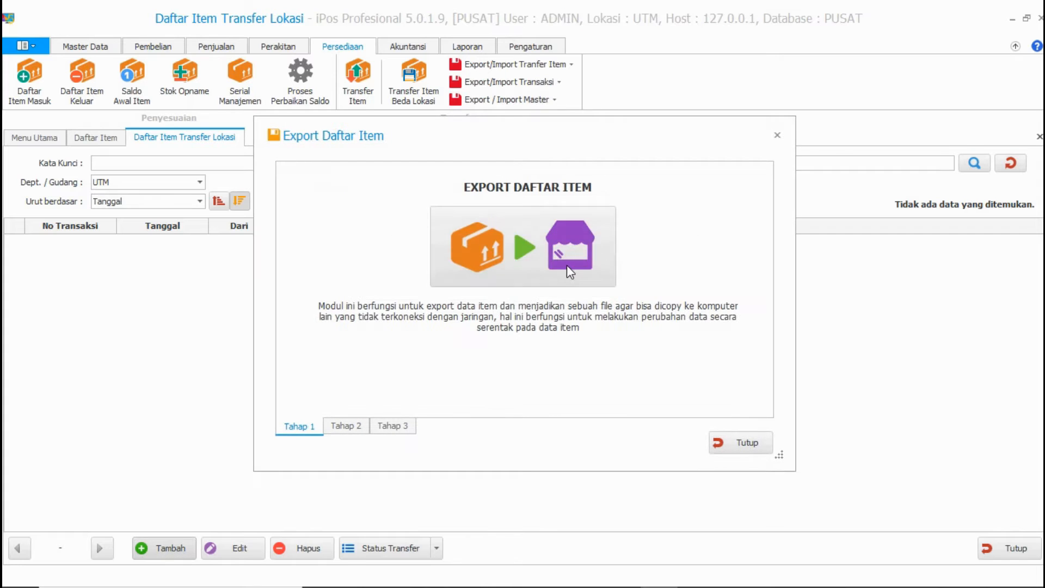
left_click(565, 266)
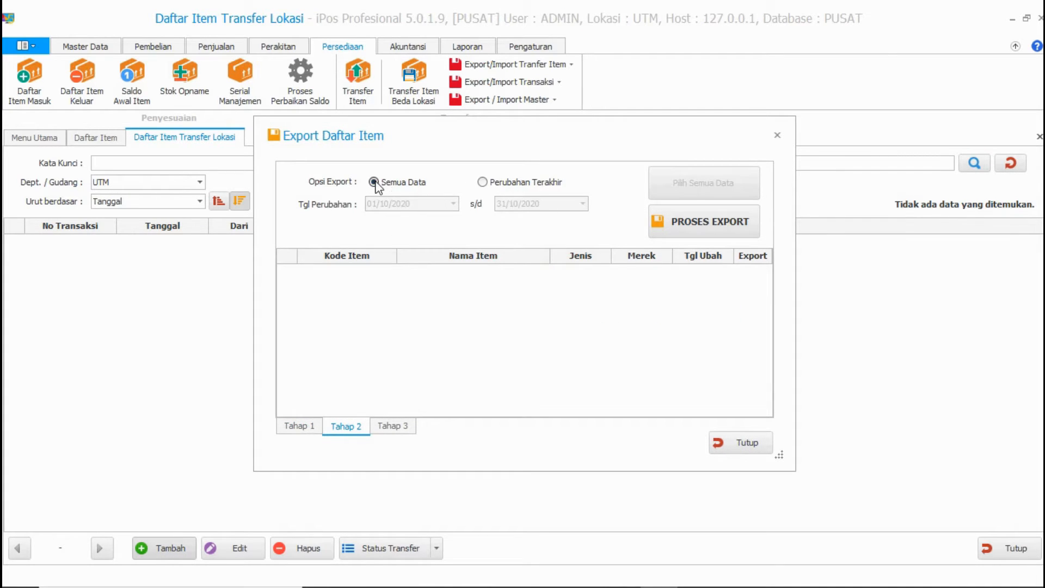
left_click(700, 222)
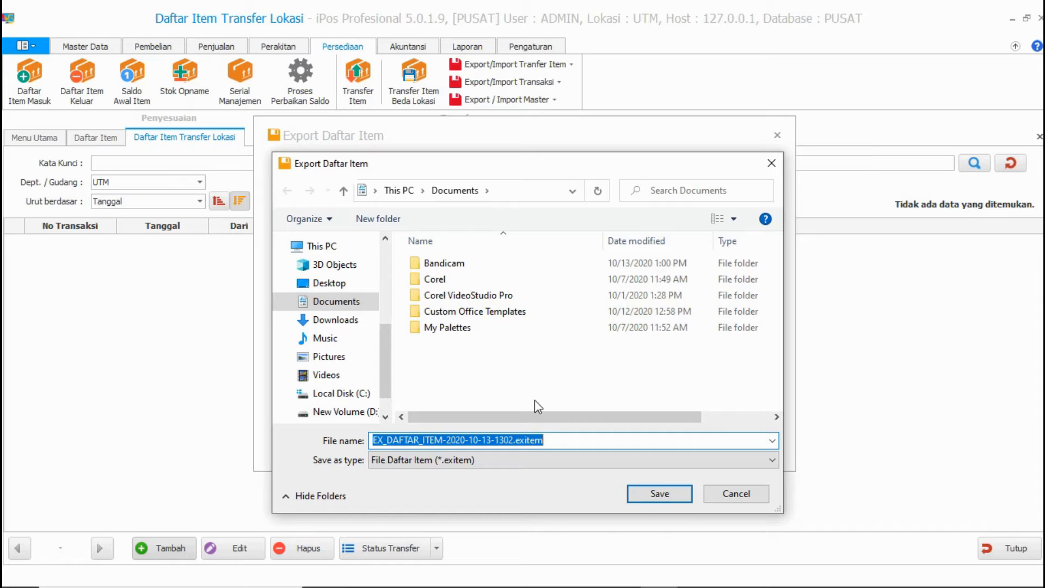
type("EXPORT DATA ITEM CABANG TOKO JAYA 2")
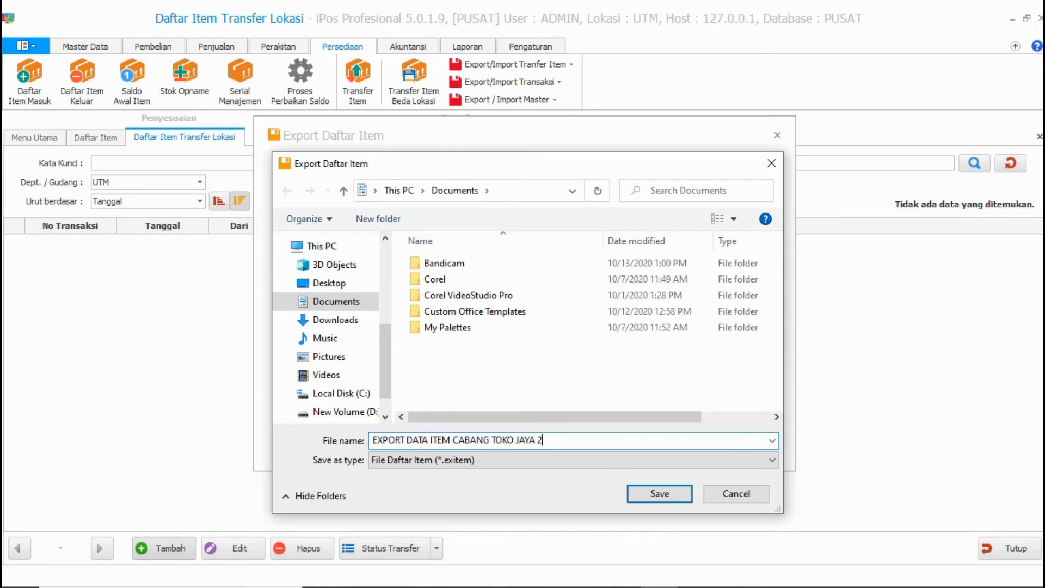
type("UNTUK")
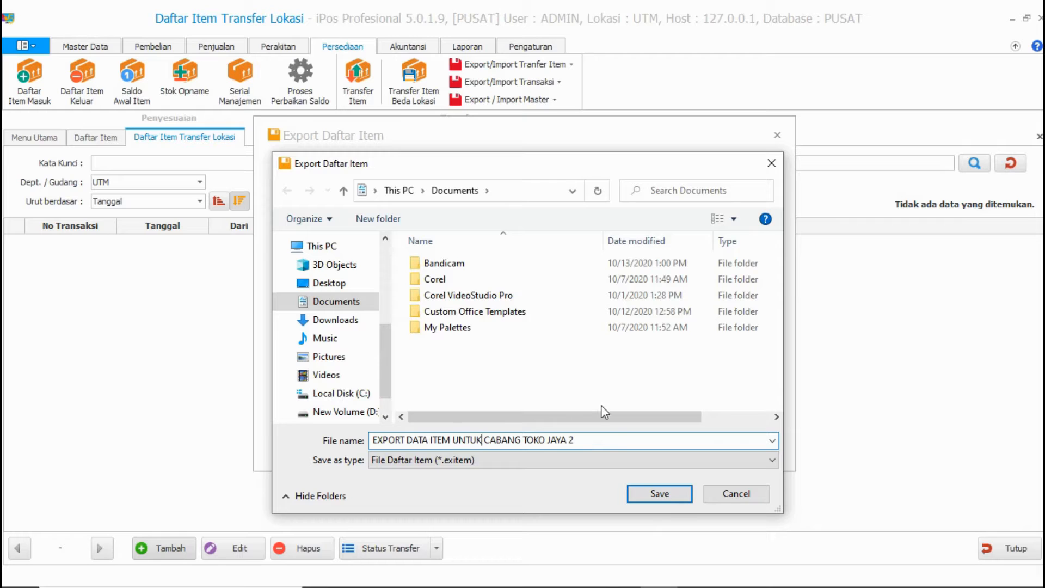
left_click(661, 496)
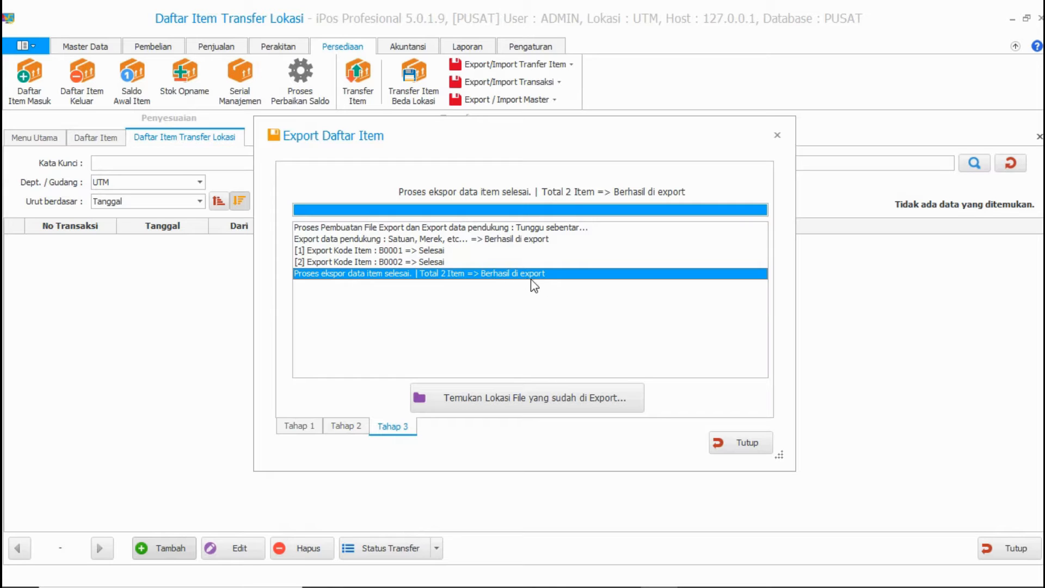
left_click(728, 450)
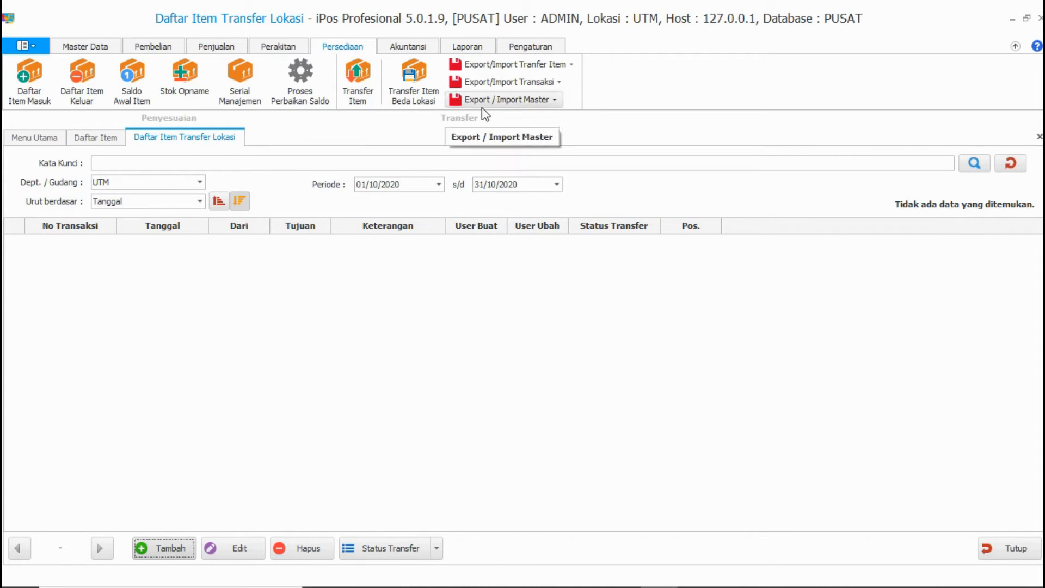
left_click(531, 100)
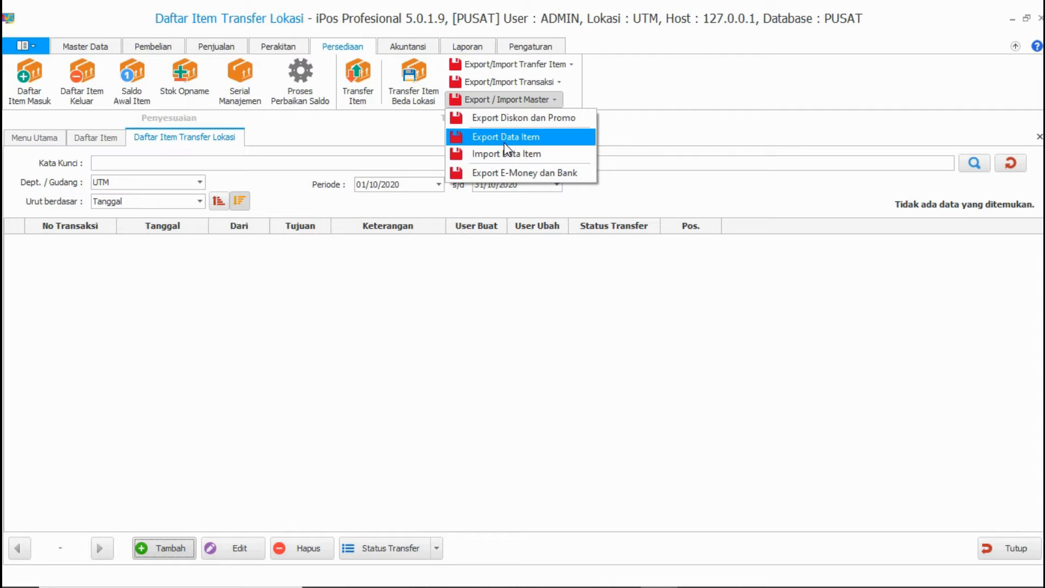
left_click(634, 73)
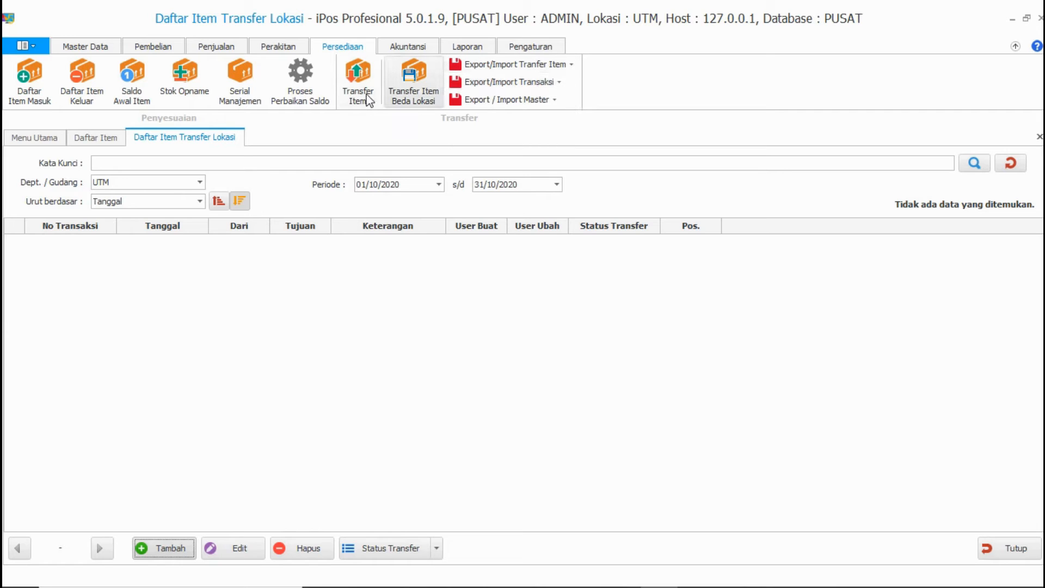
left_click(482, 64)
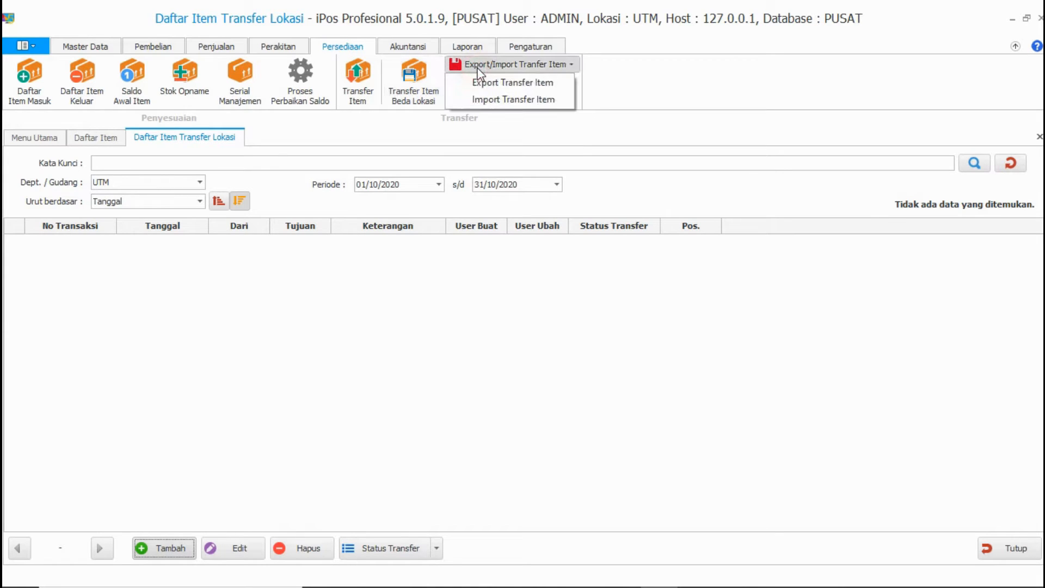
left_click(427, 101)
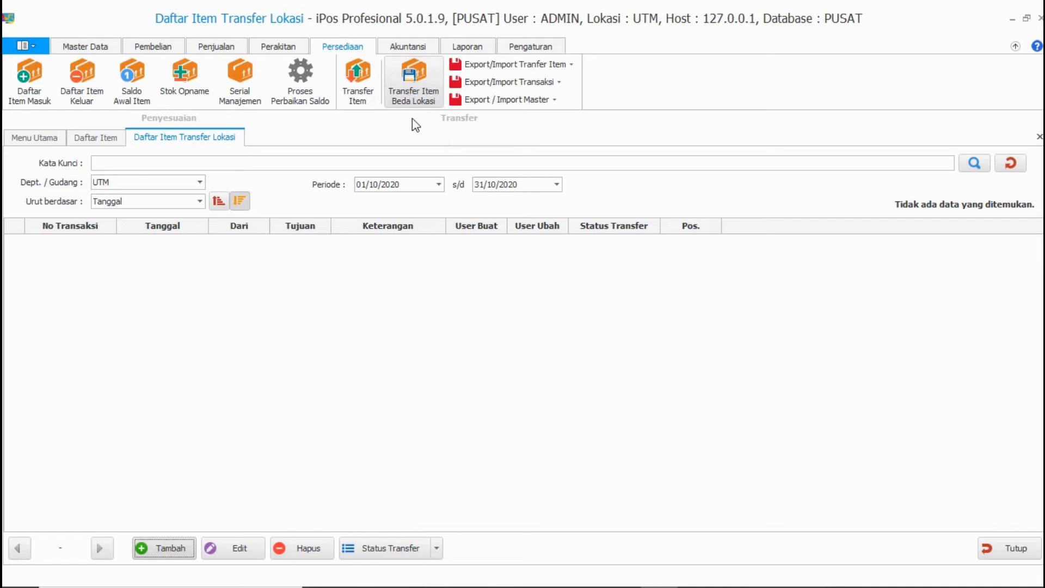
left_click(523, 101)
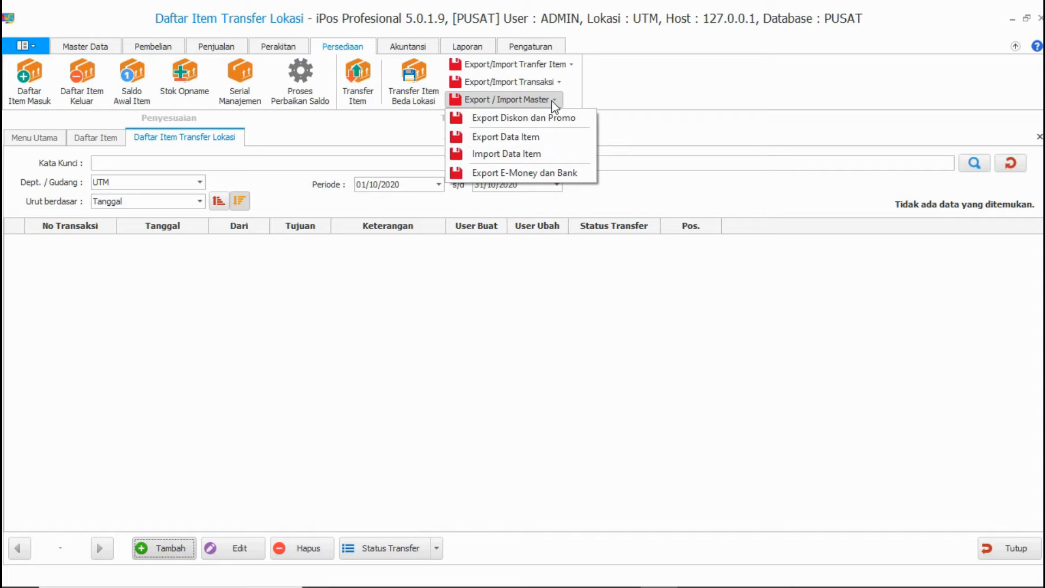
left_click(551, 101)
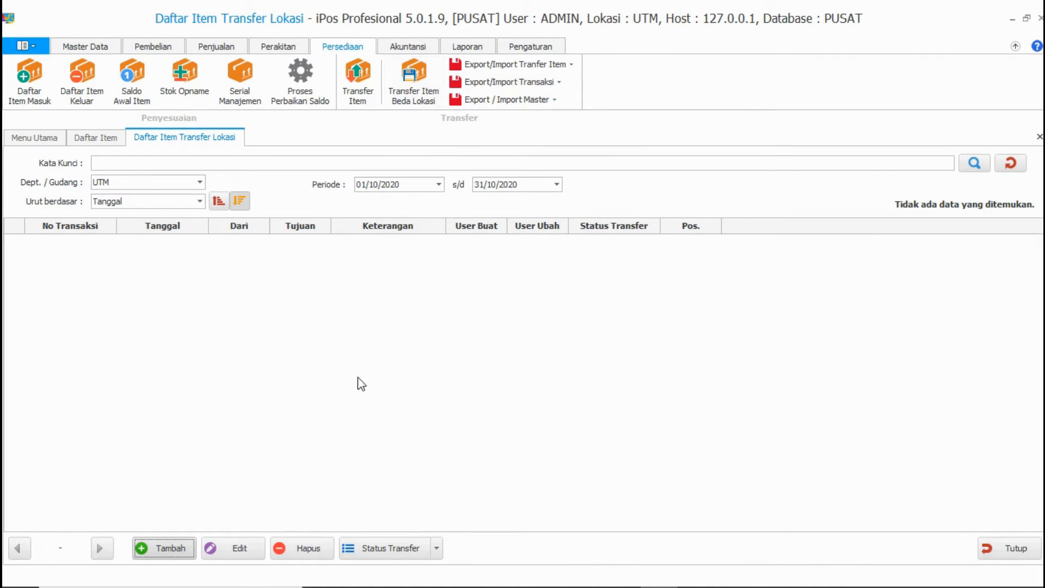
Step: Start a new transfer to branch CB1 and add Air Minum Gelas as the first item
left_click(178, 548)
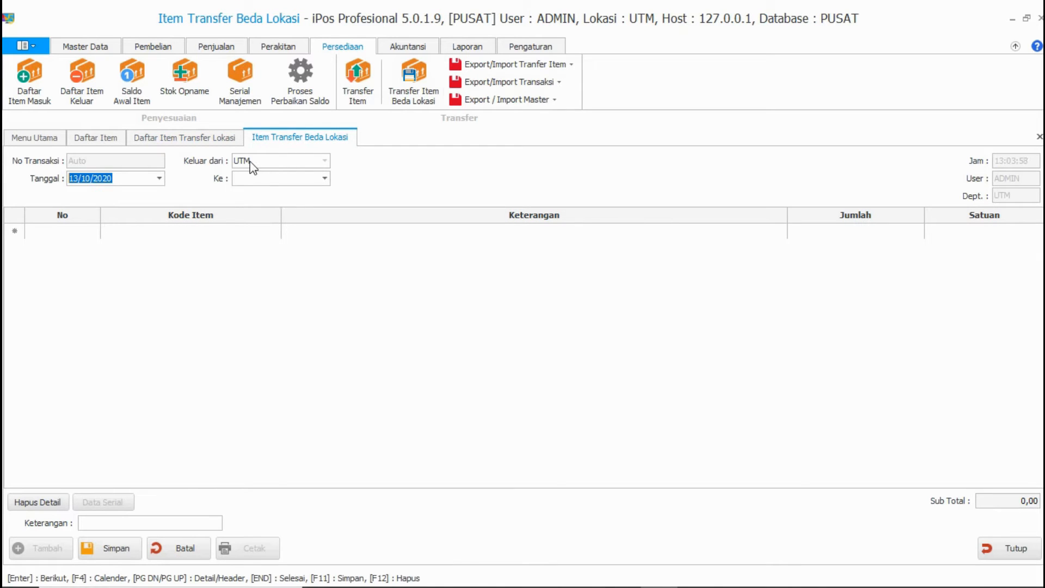
left_click(324, 179)
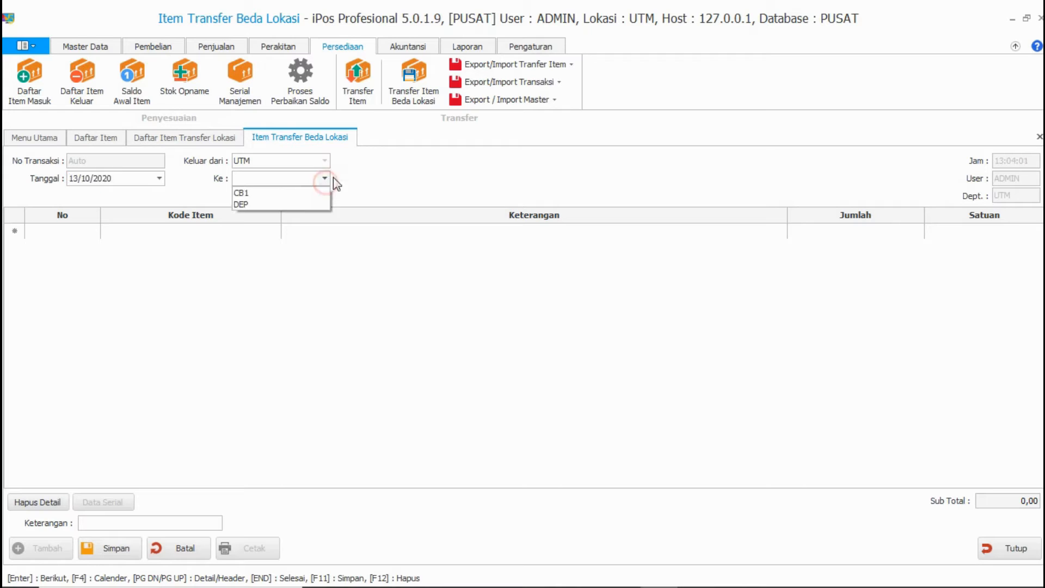
left_click(253, 194)
left_click(143, 229)
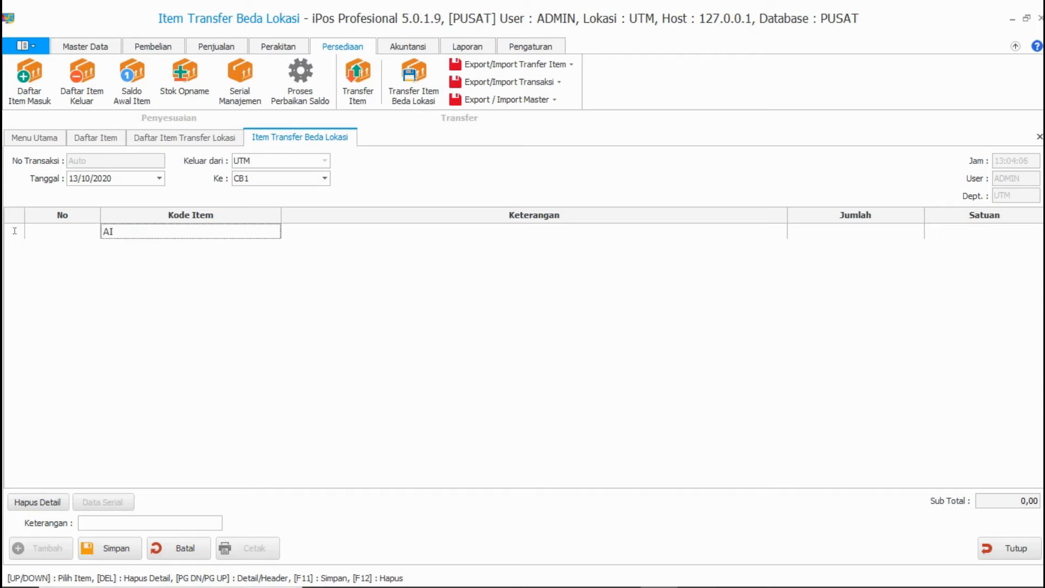
type("AI")
key("Return")
left_click(370, 253)
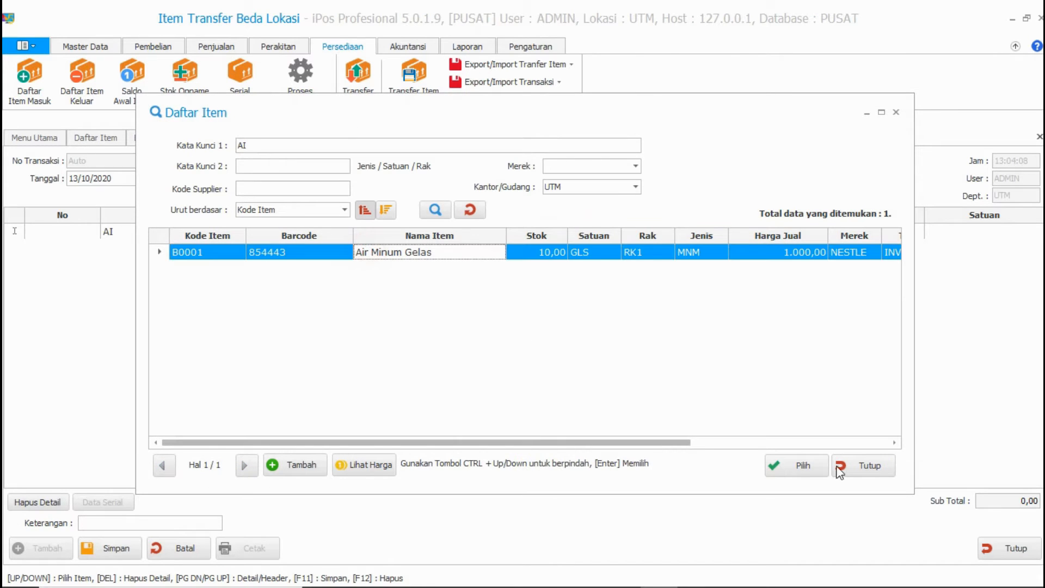
left_click(801, 465)
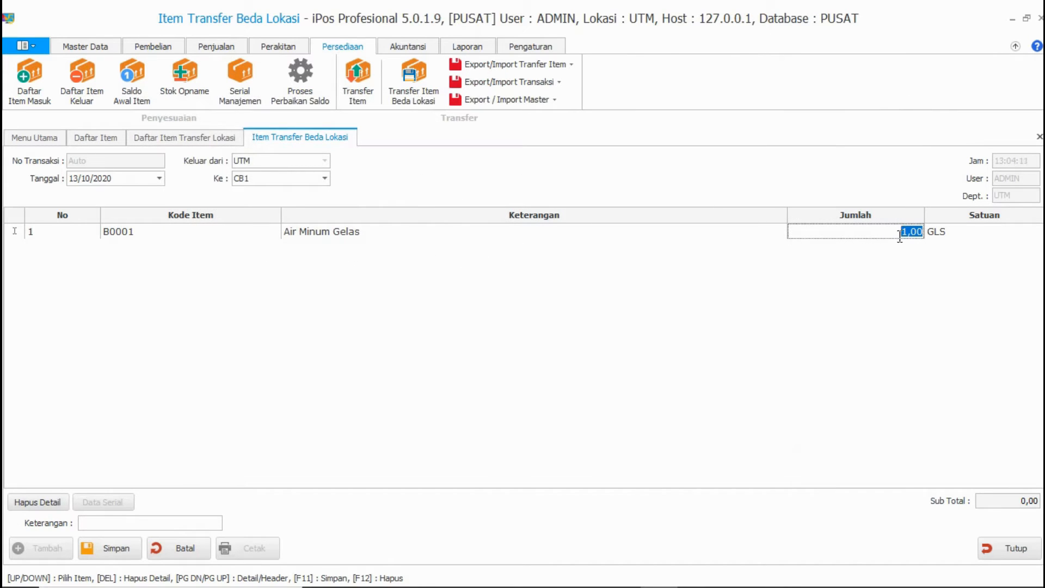
Step: Check item stock in the item list, then add Pepaya as the second transfer item
left_click(97, 48)
left_click(93, 137)
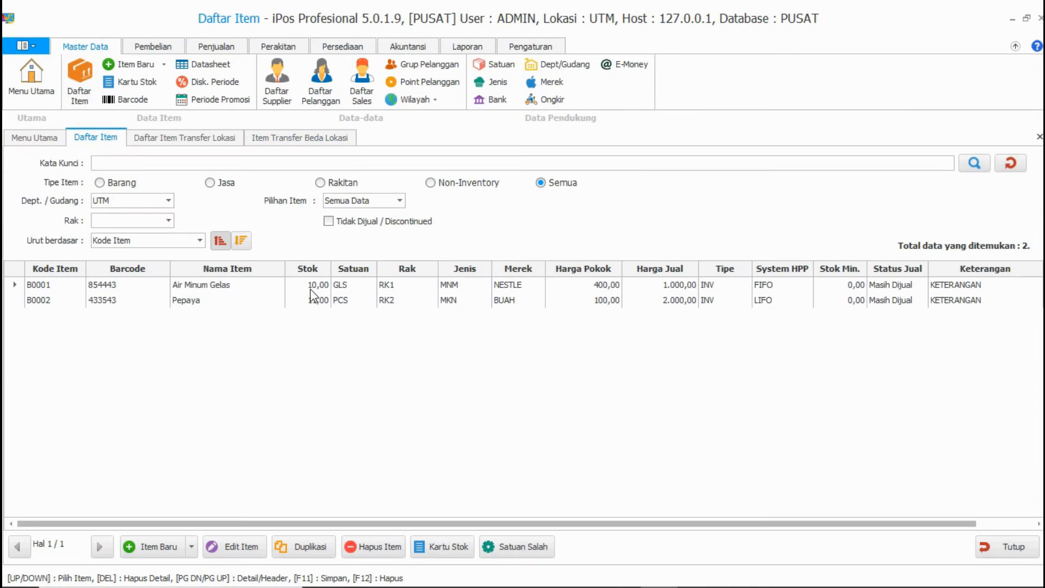
left_click(348, 137)
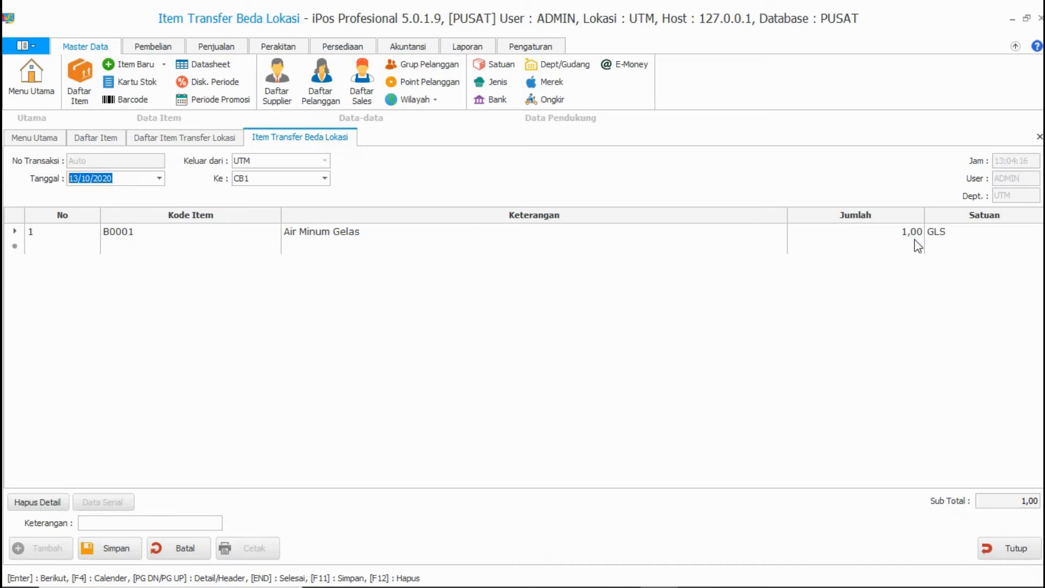
left_click(242, 248)
type("A")
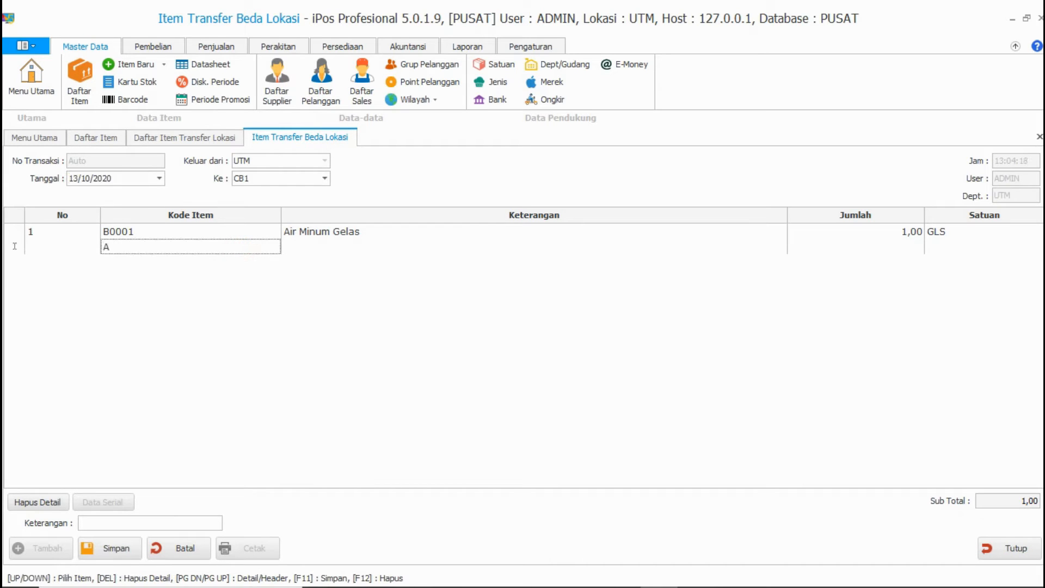
key("Return")
left_click(310, 268)
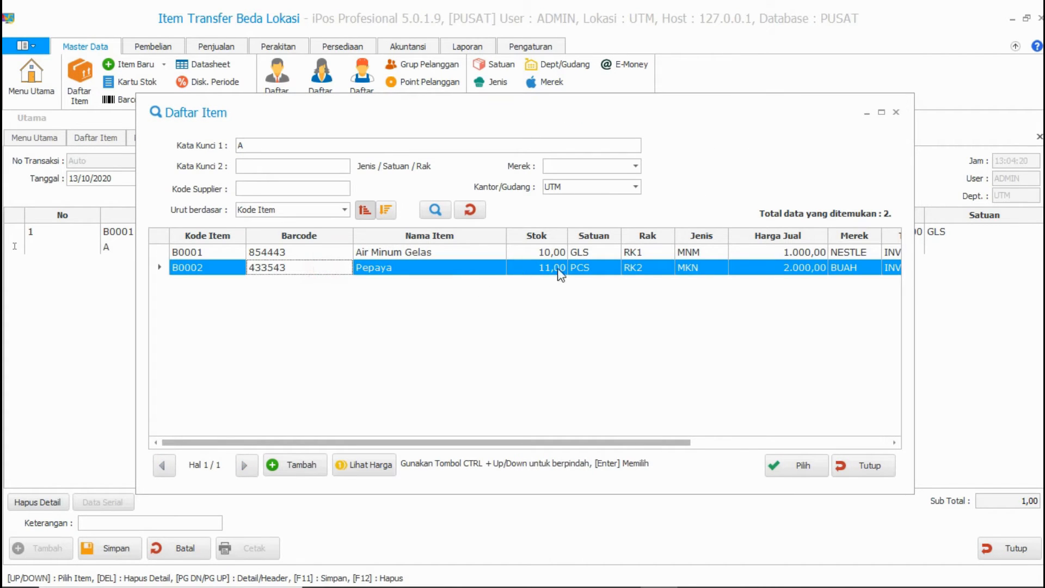
left_click(778, 465)
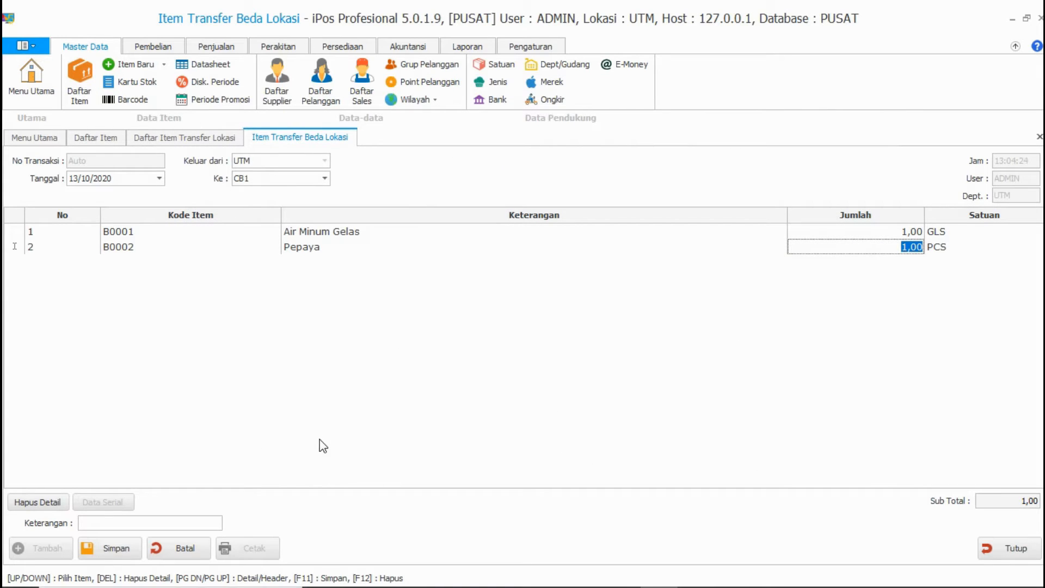
Step: Save transfer 0001/TRBC/UTM/1020 and close the transfer form
left_click(132, 549)
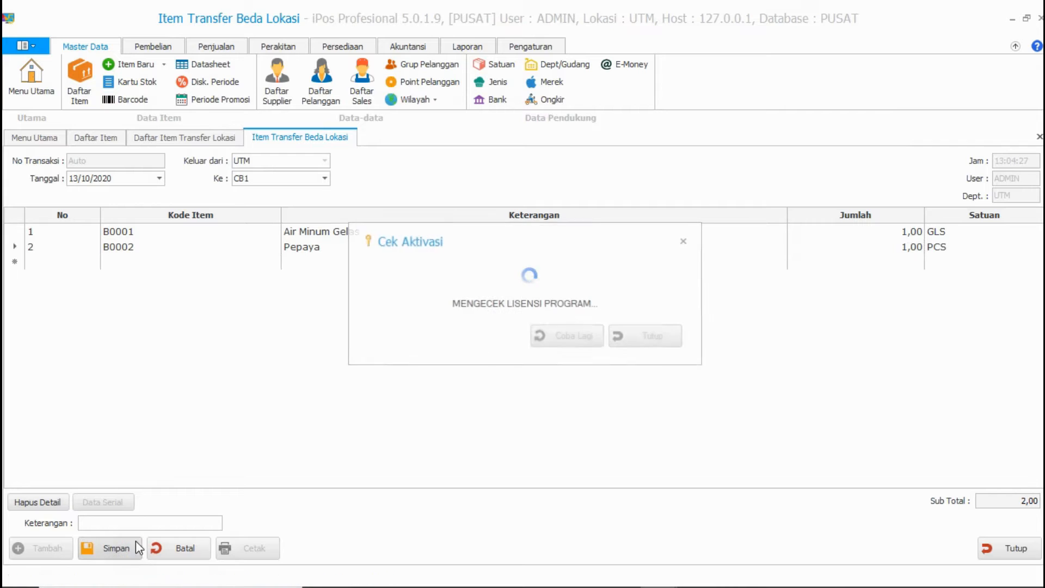
left_click(683, 241)
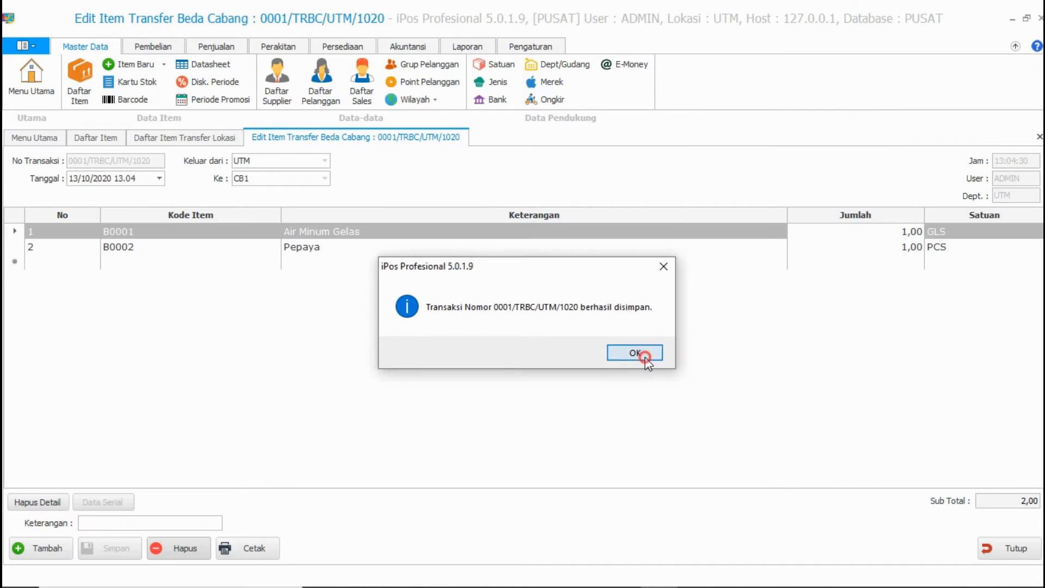
left_click(640, 353)
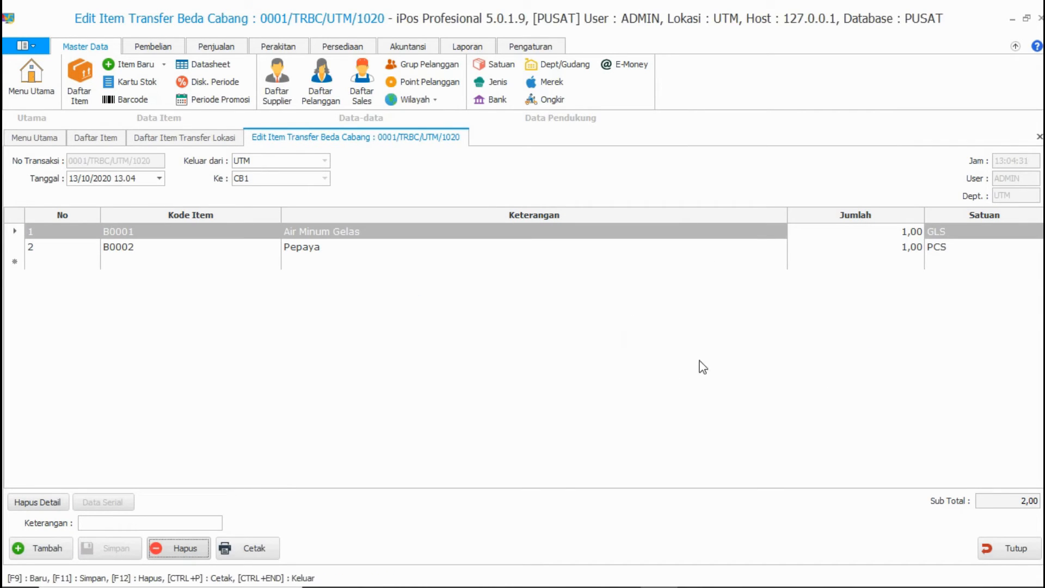
left_click(1010, 549)
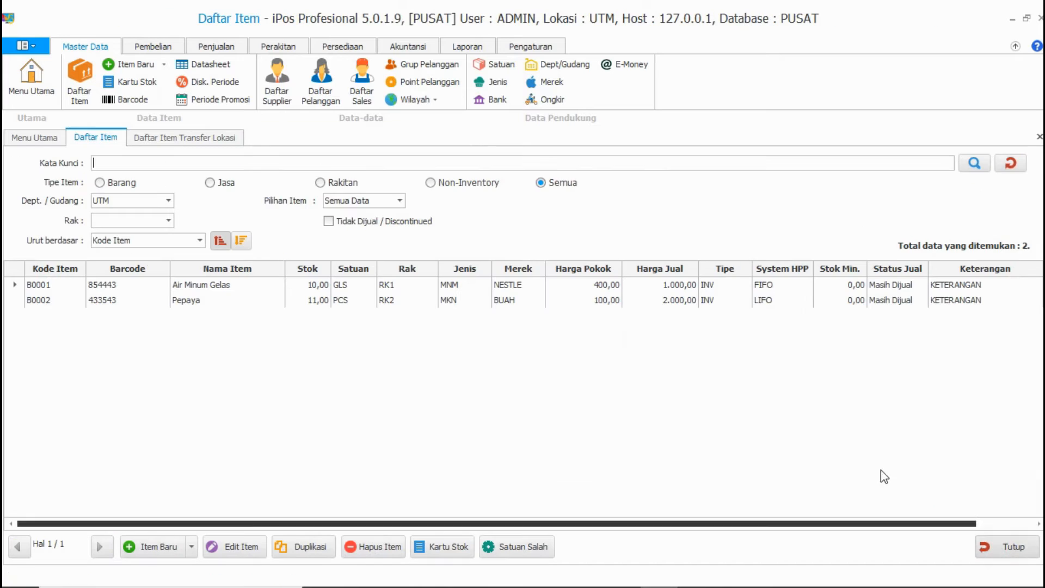
Step: In Export Transfer Item, select transaction 0001/TRBC/UTM/1020 destined for branch CB1
left_click(353, 47)
left_click(545, 65)
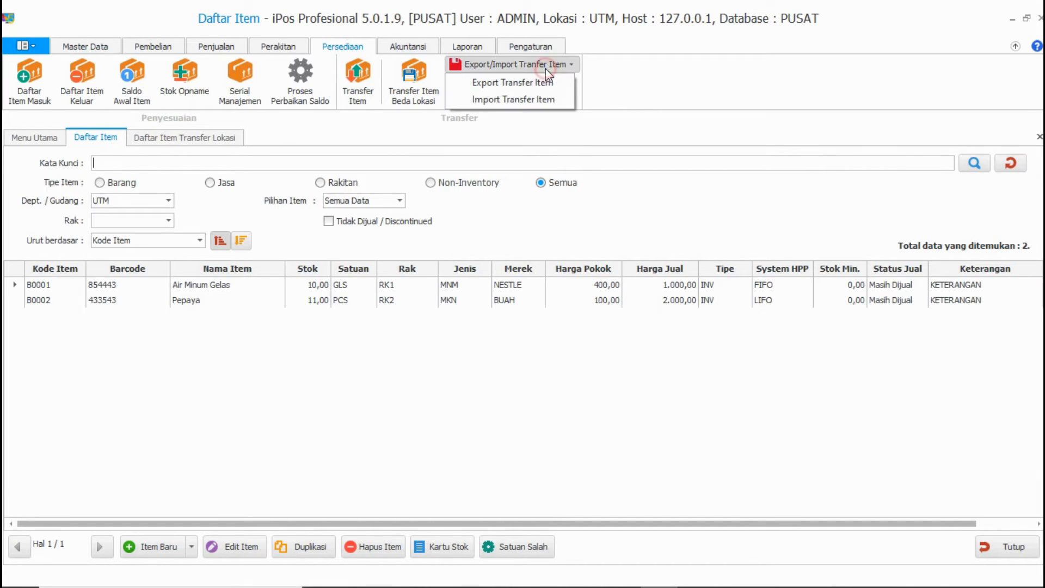
left_click(511, 83)
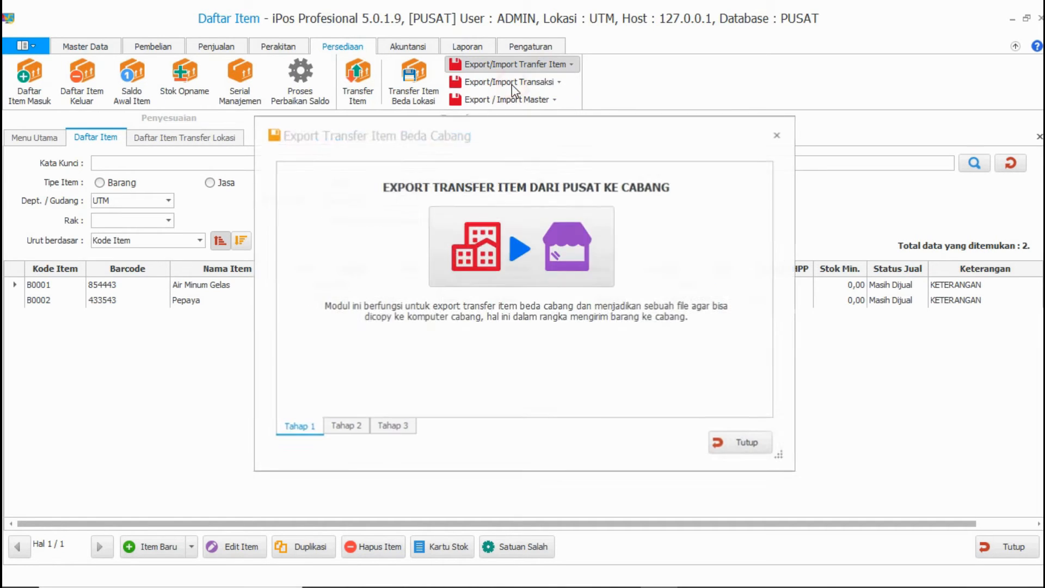
left_click(557, 275)
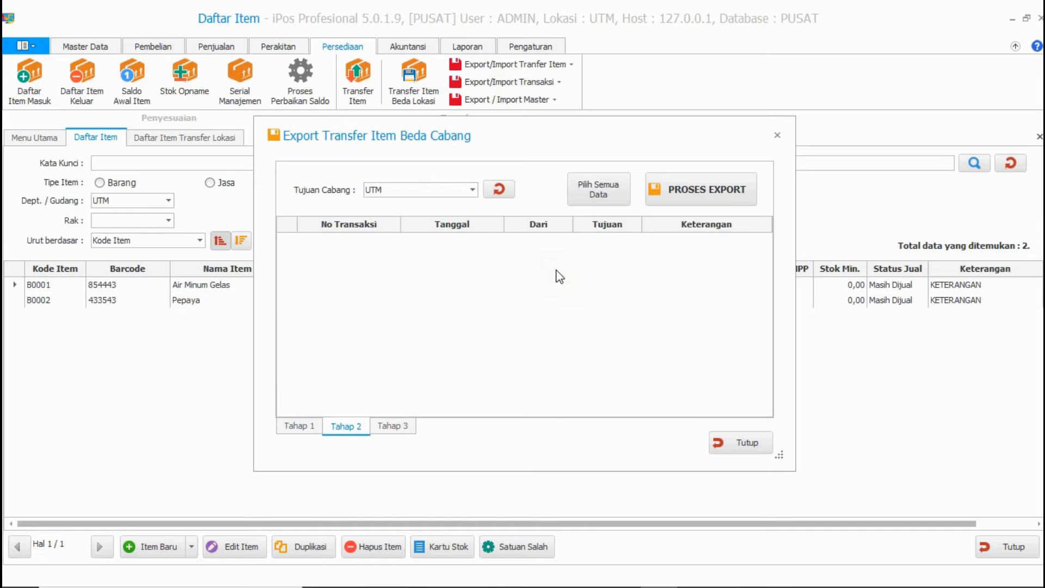
left_click(472, 190)
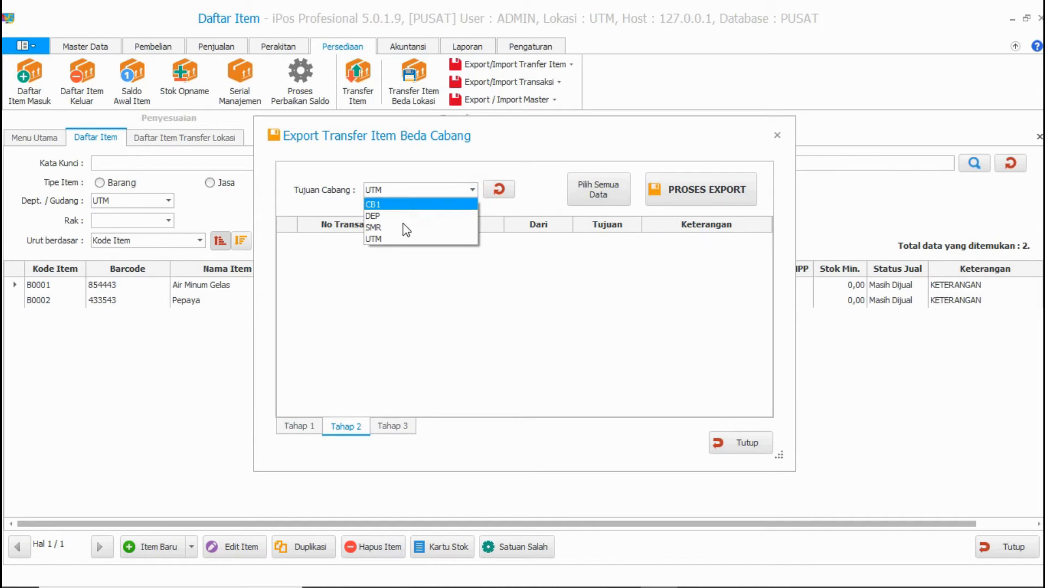
left_click(370, 204)
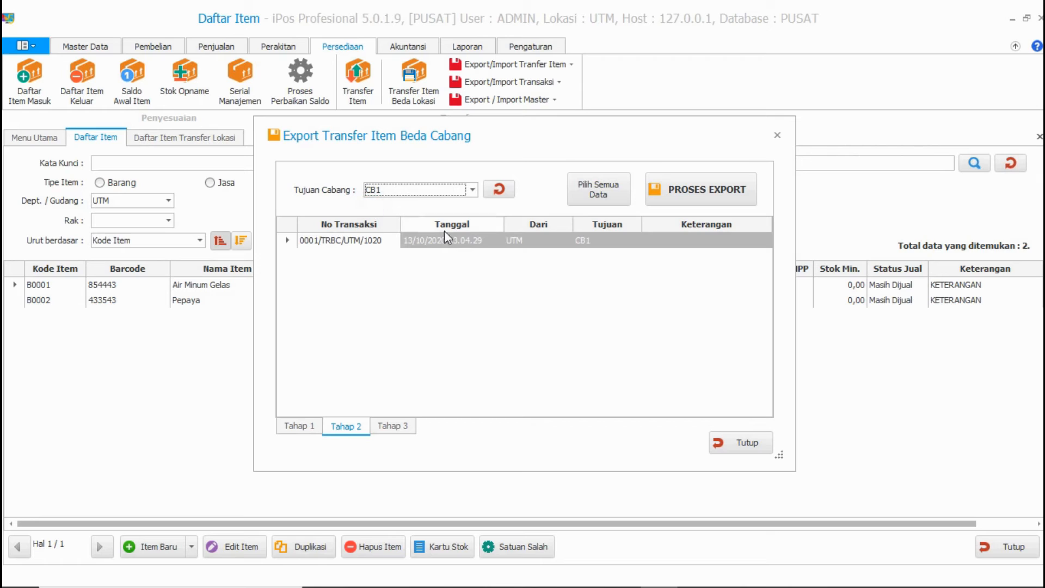
left_click(471, 244)
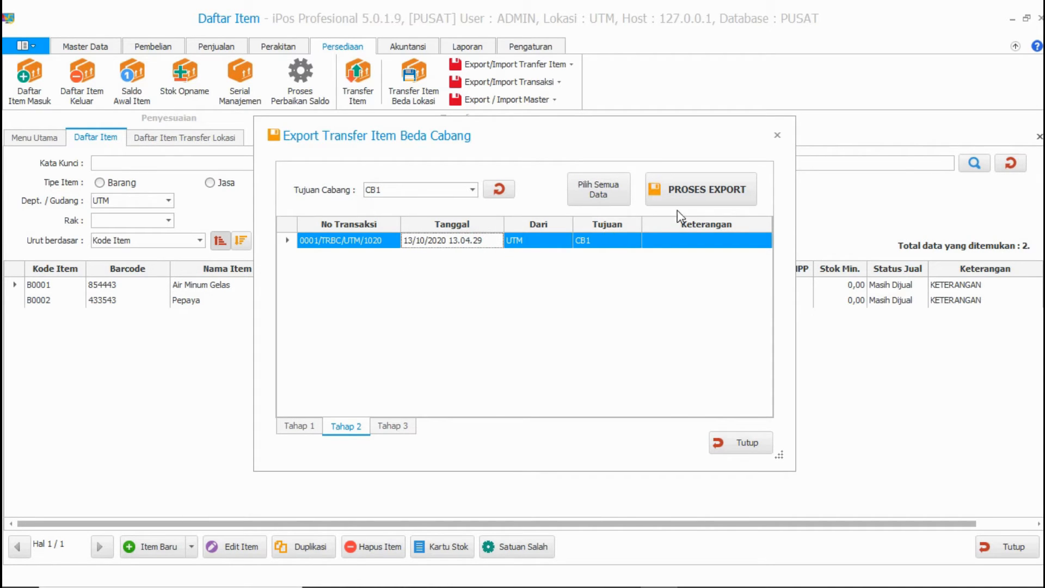
left_click(608, 240)
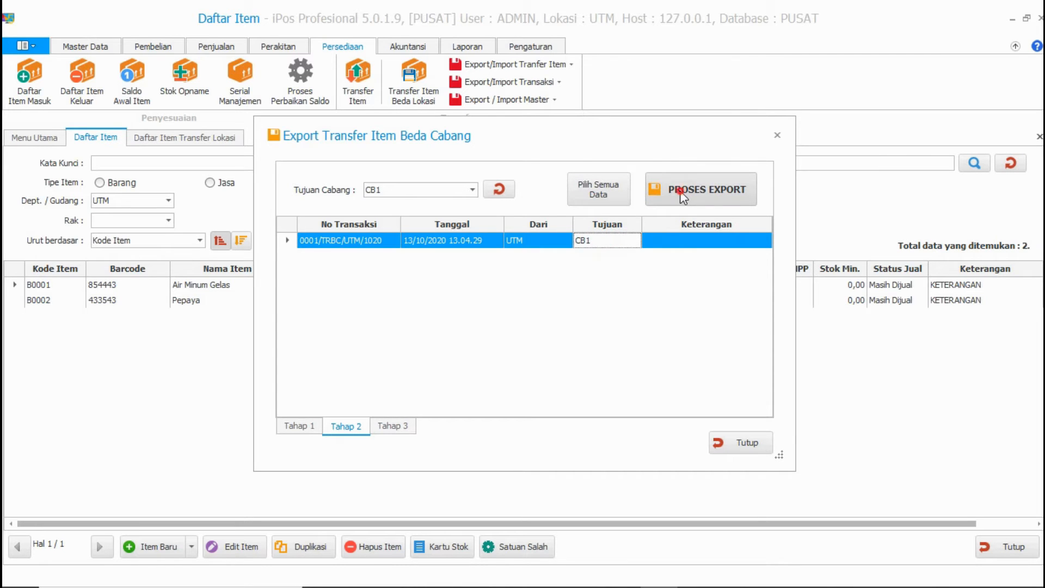
Step: Export the selected transfer as DATA TRANSFER KE CABANG in Documents
left_click(680, 190)
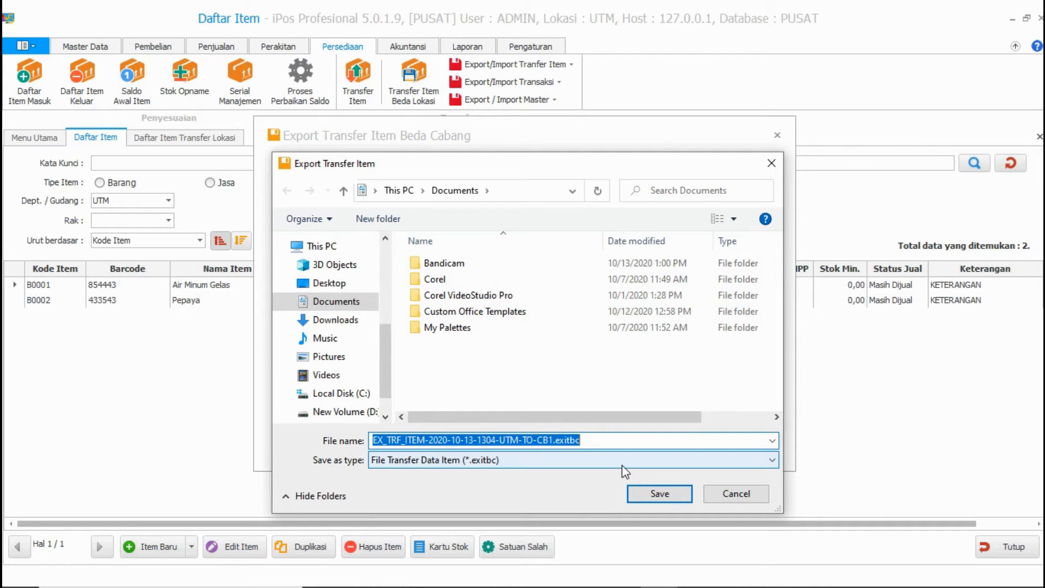
type("DATA")
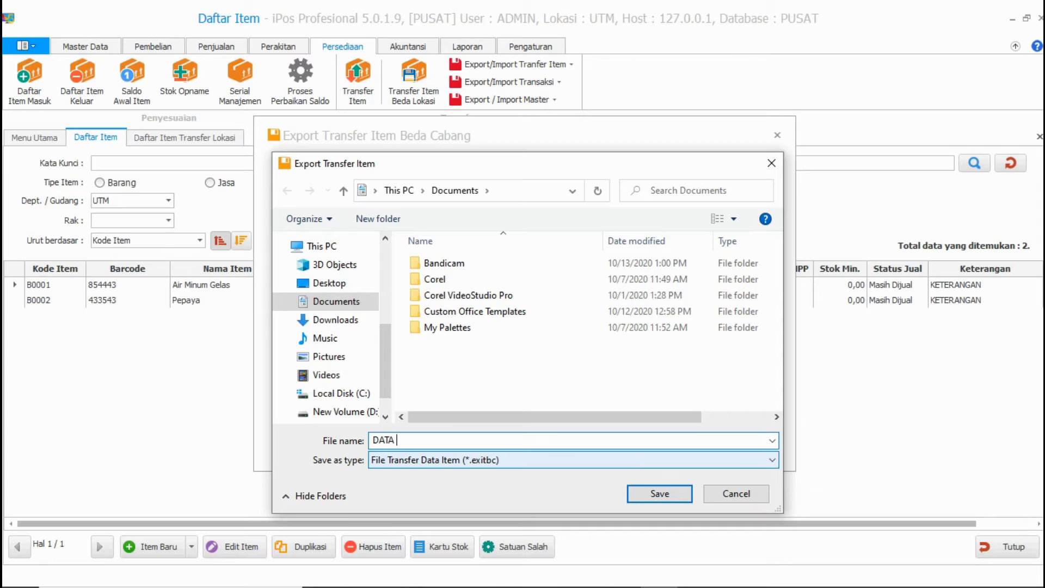
type(" TRANSFER KE CABANG")
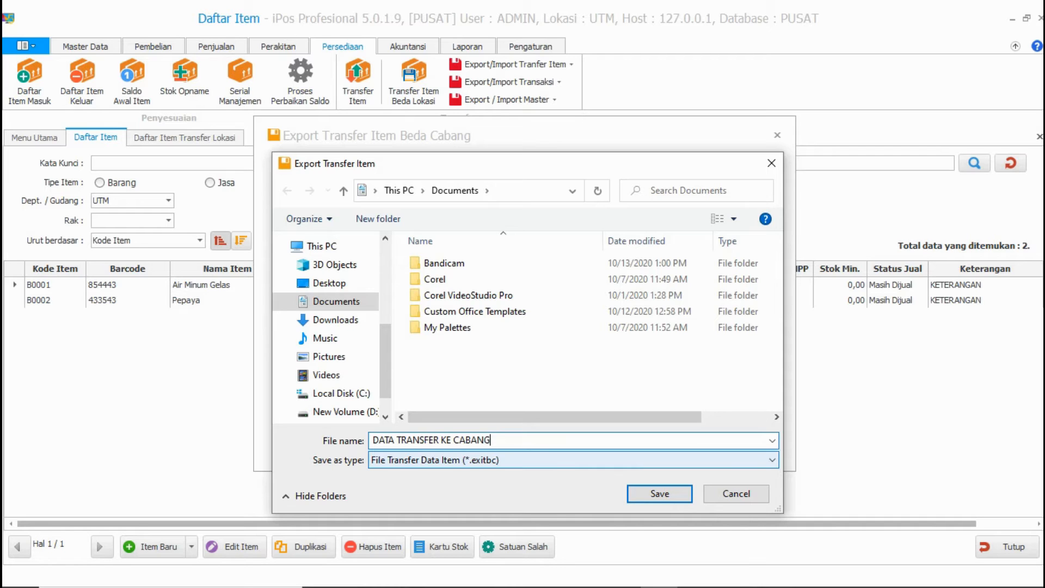
left_click(659, 493)
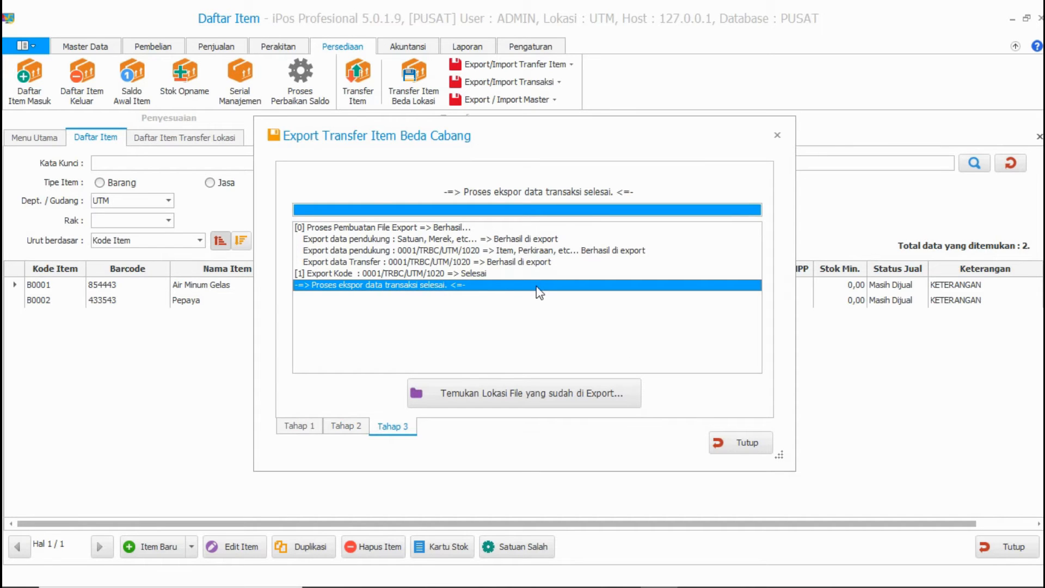
left_click(734, 443)
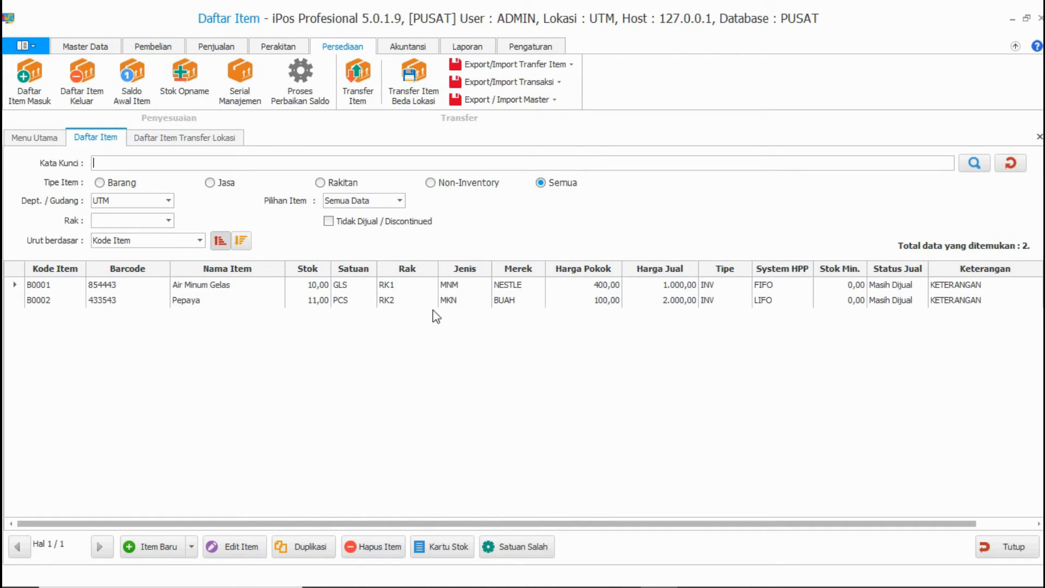
Step: Refresh Daftar Item to show the item stock now at 9 and 10
left_click(1010, 163)
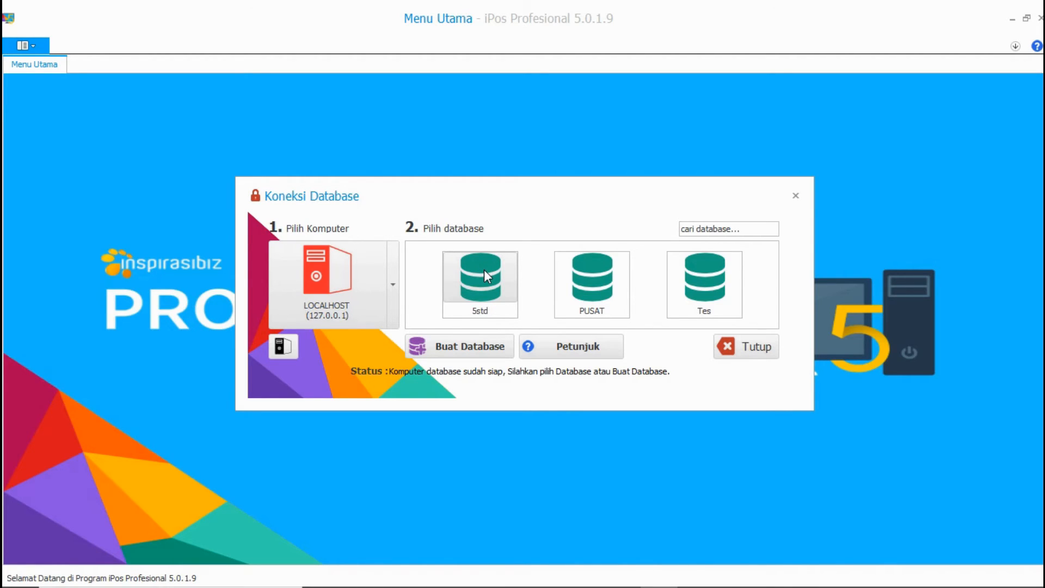
Step: Create the CABANG1 database, connect to it, and sign in as the admin user
left_click(478, 344)
type("CABCA")
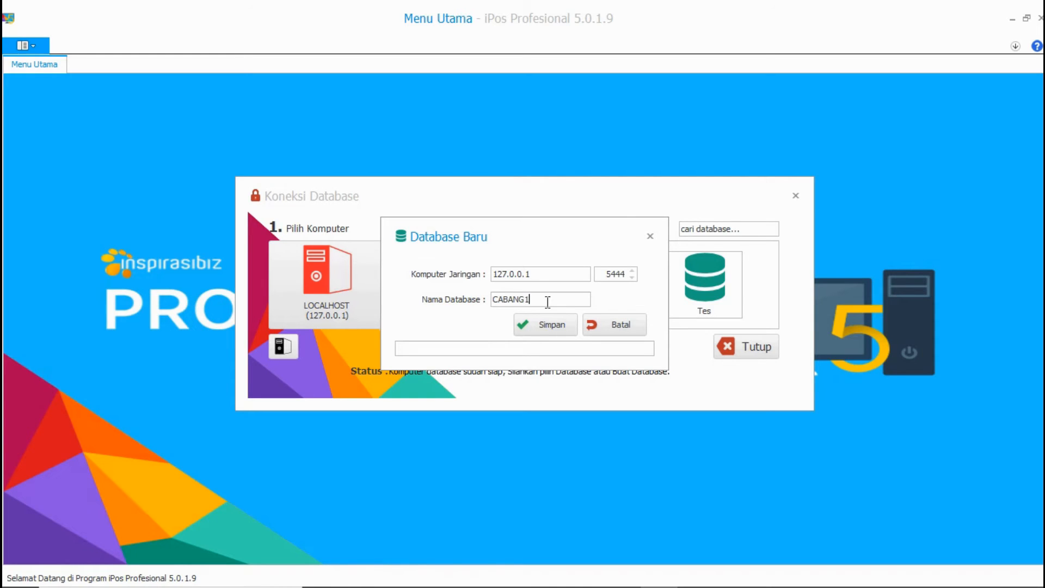
left_click(525, 323)
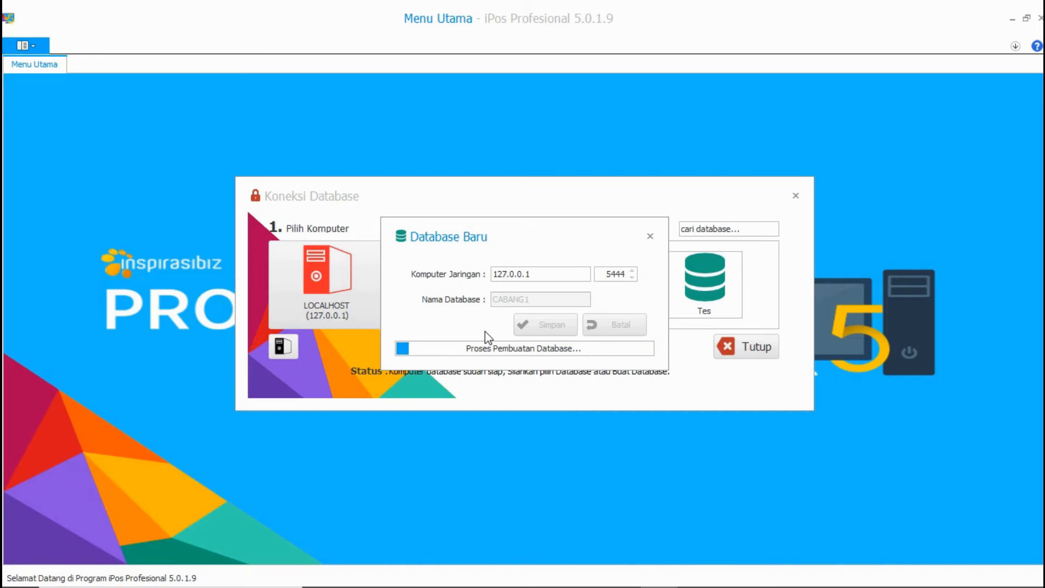
double_click(539, 275)
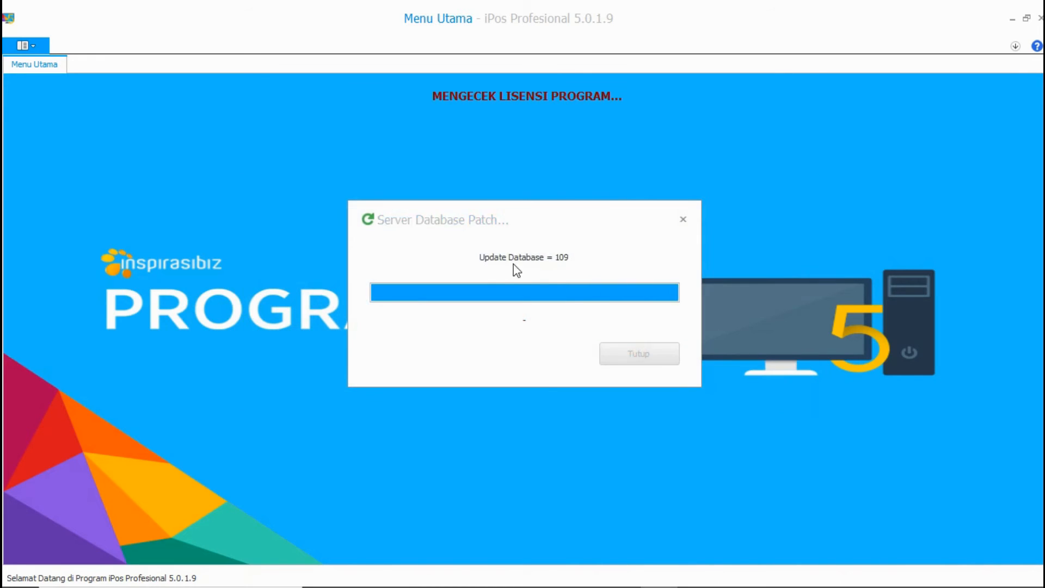
type("ADMIN")
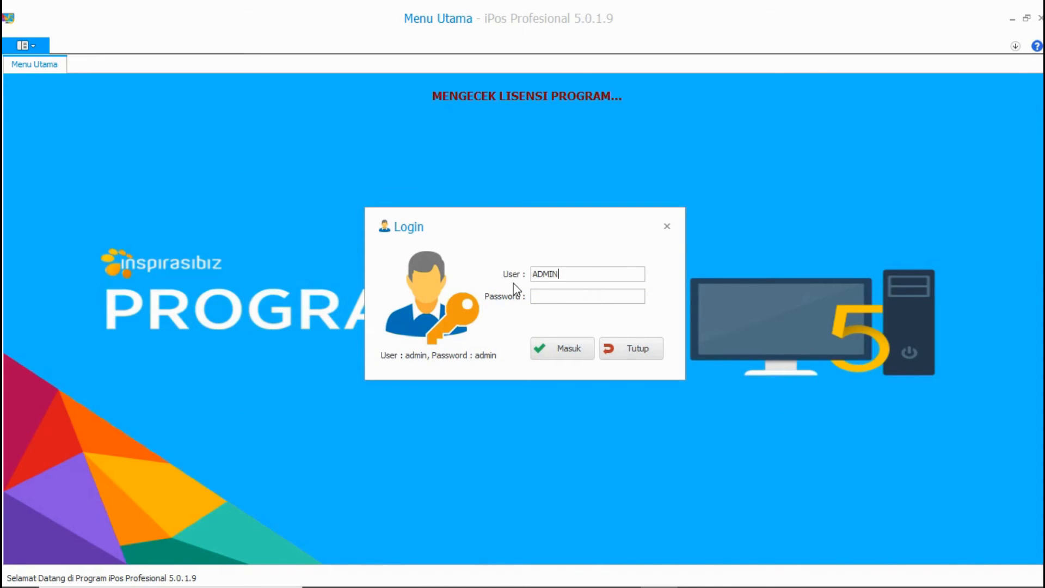
key("Tab")
type("adm")
key("Return")
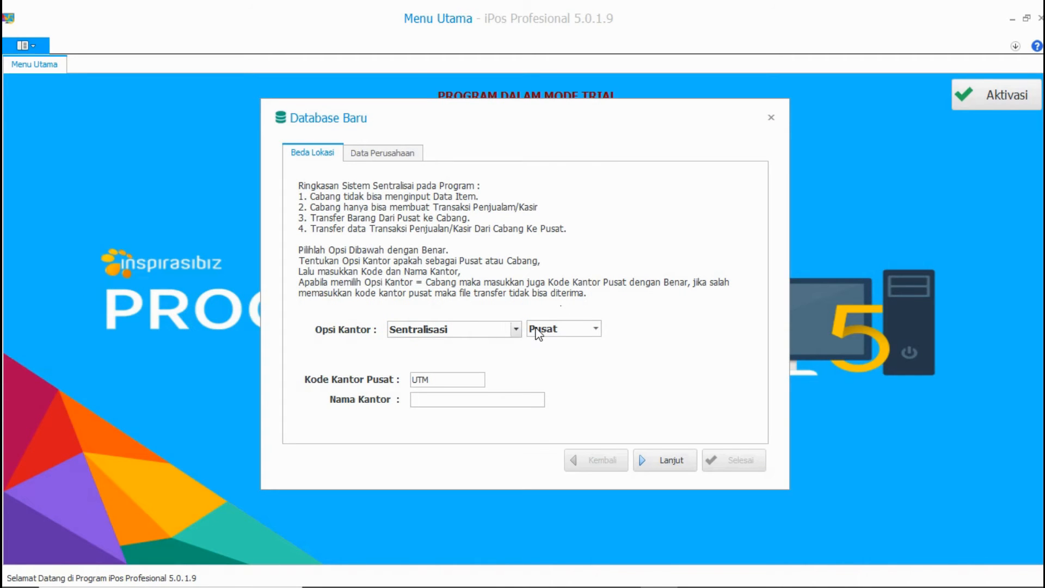
Step: Set the office to Sentralisasi/Cabang with code CB1 and name TOKO JAYA, and save the setup
left_click(519, 326)
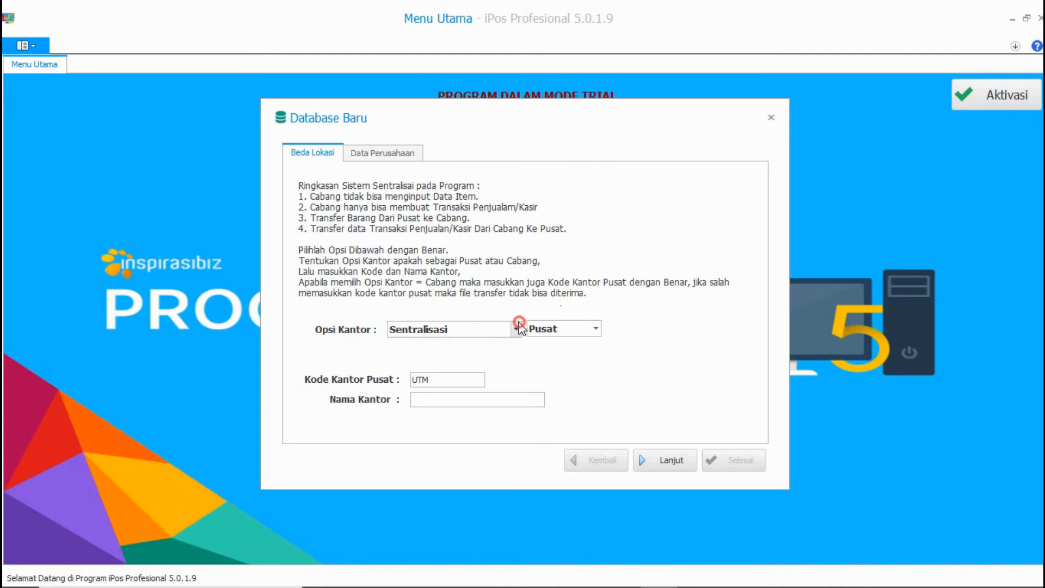
left_click(598, 330)
left_click(597, 353)
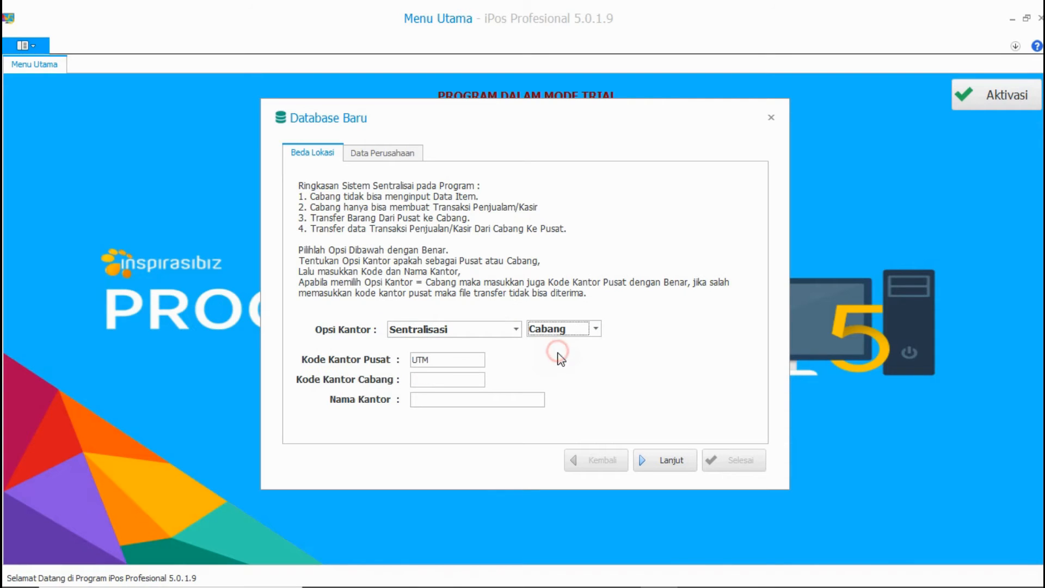
left_click(448, 380)
key("Tab")
key("Tab")
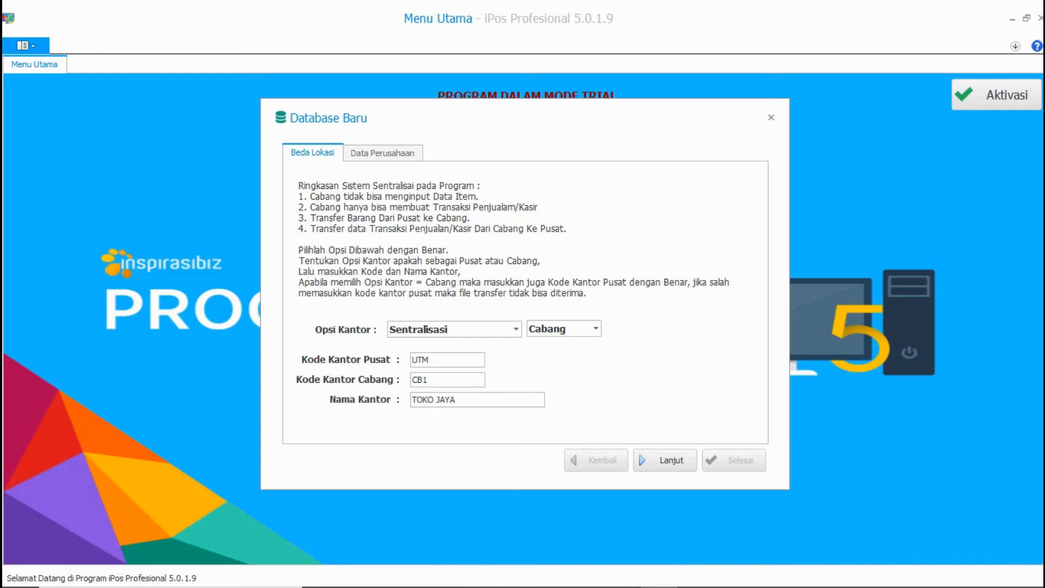
left_click(667, 462)
left_click(731, 463)
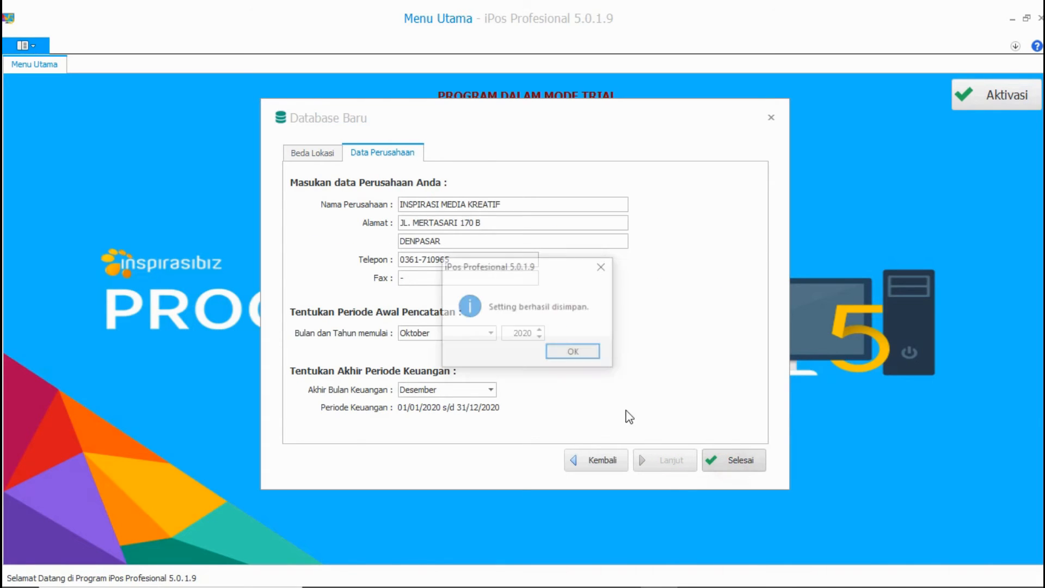
left_click(607, 352)
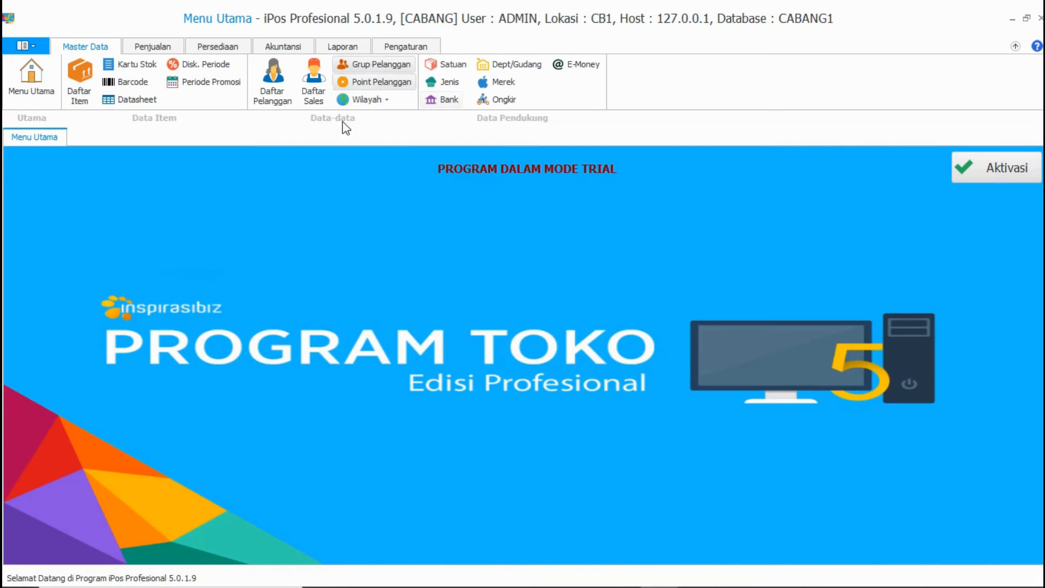
Step: Glance at the item list, then dismiss the application update notice
left_click(79, 88)
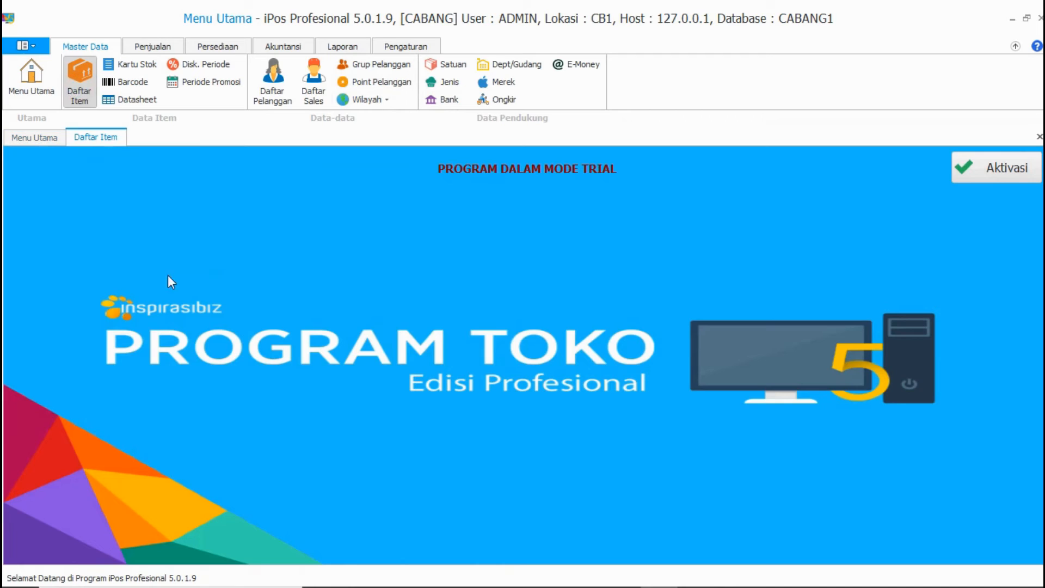
left_click(999, 547)
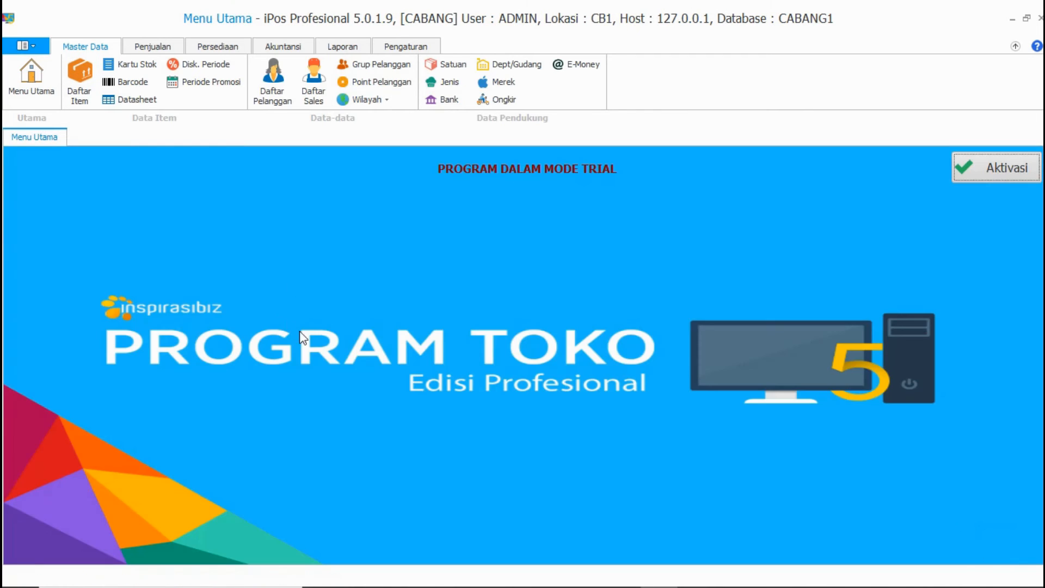
left_click(299, 47)
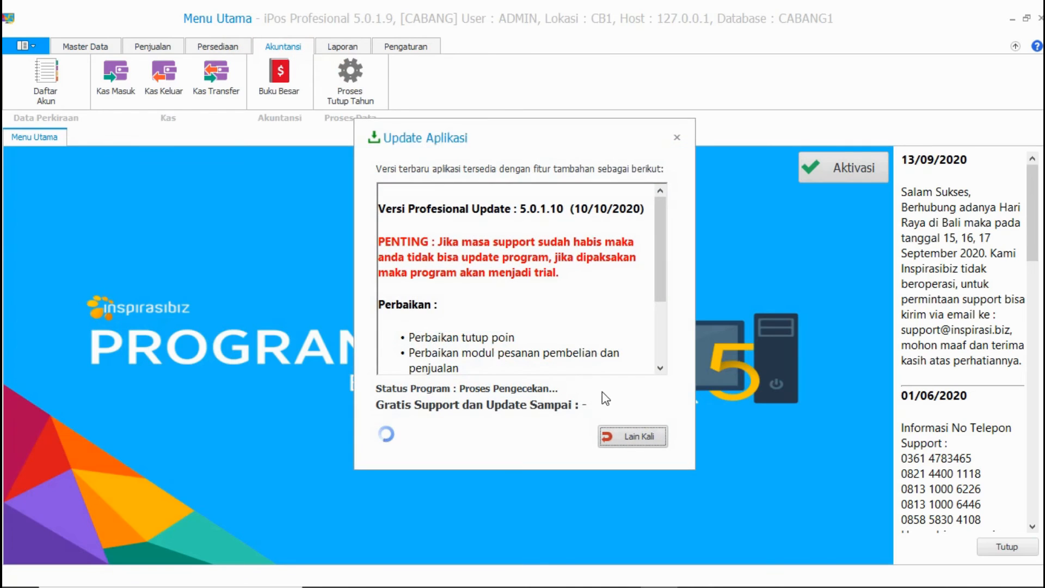
left_click(630, 434)
Step: Start the Import Data Item wizard from Persediaan > Export / Import Master
left_click(226, 42)
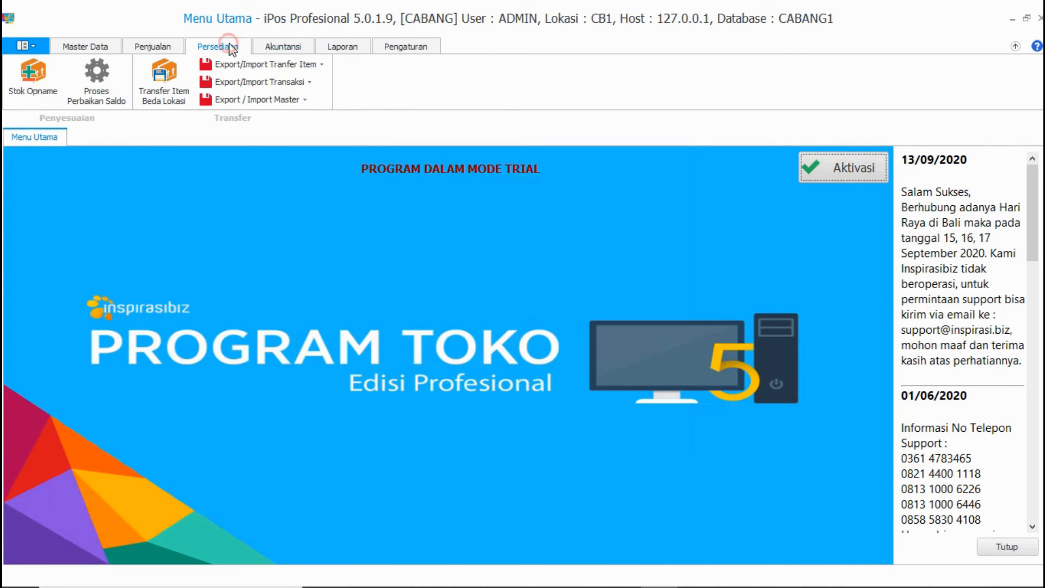
left_click(277, 100)
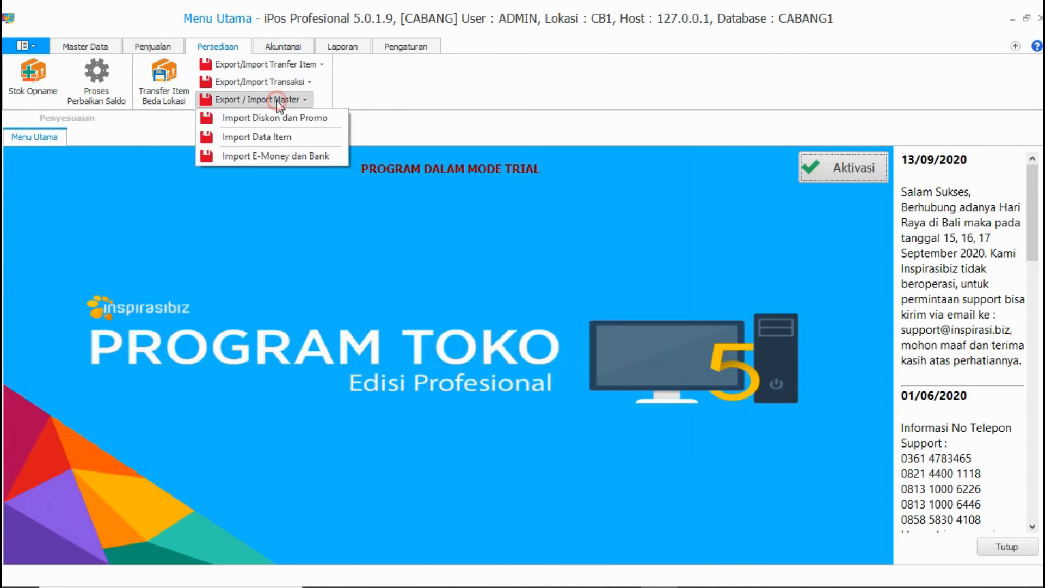
left_click(276, 140)
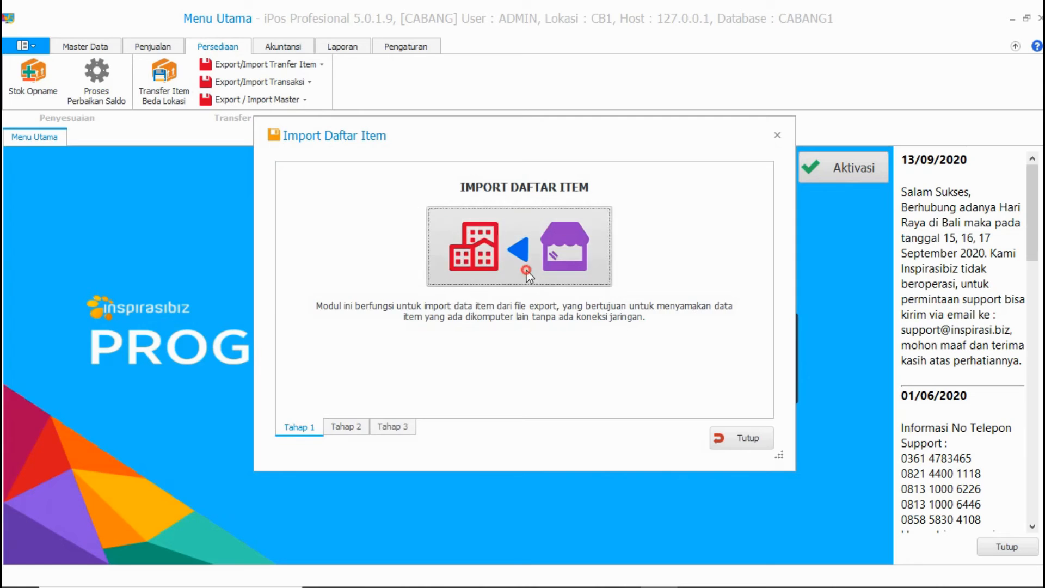
left_click(538, 255)
left_click(543, 280)
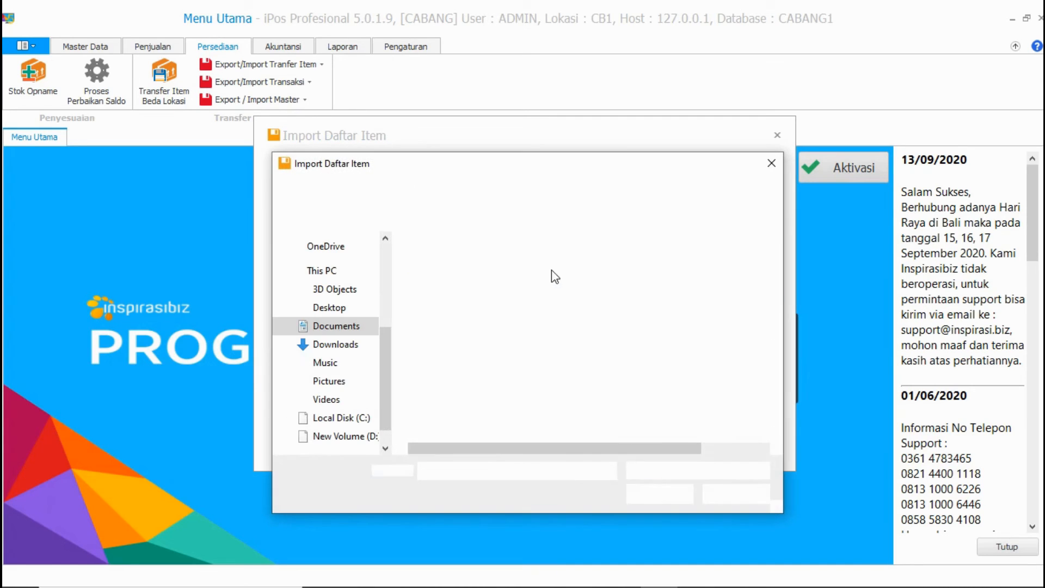
Step: Import EXPORT DATA ITEM UNTUK CABANG TOKO JAYA 2.exitem from Documents, then return to Daftar Item
left_click(511, 343)
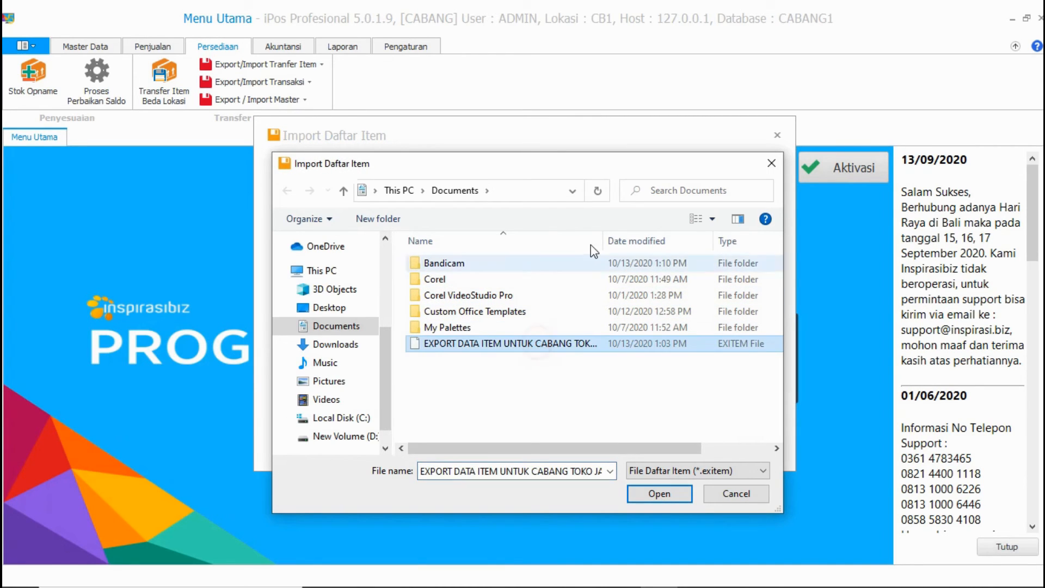
left_click_drag(604, 236, 687, 238)
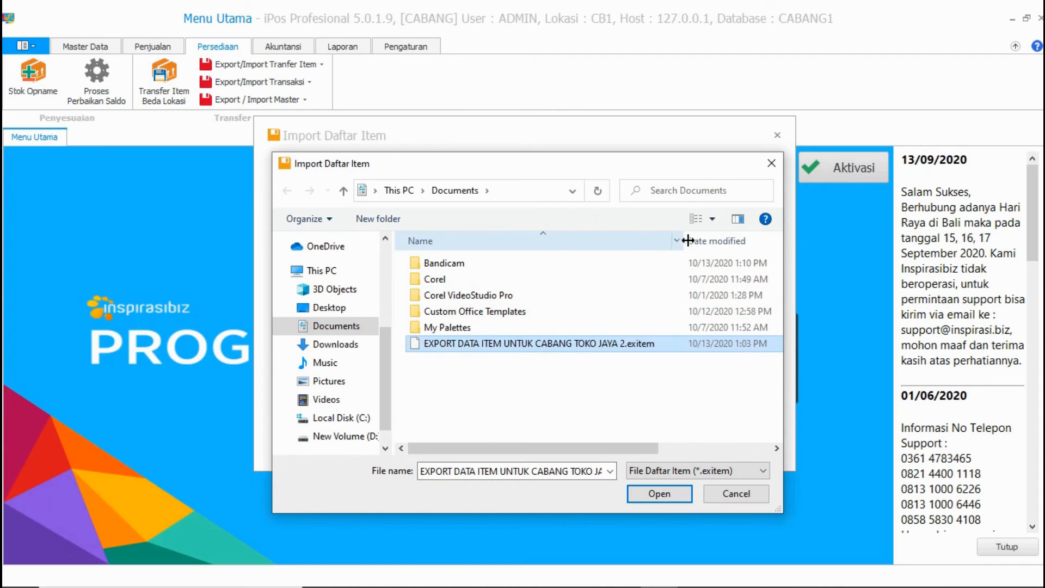
left_click(515, 347)
left_click(509, 376)
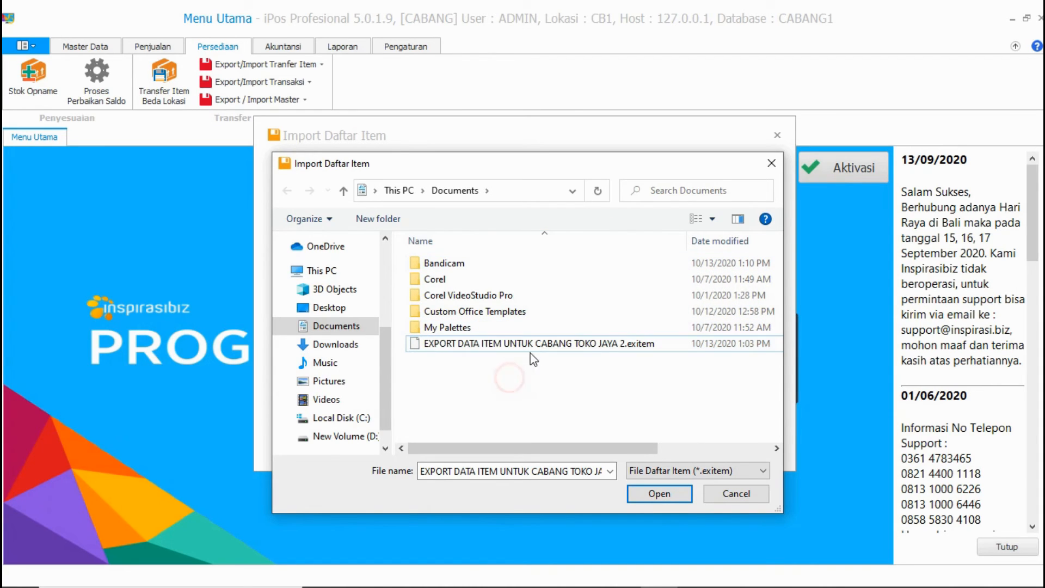
left_click(532, 345)
left_click(663, 494)
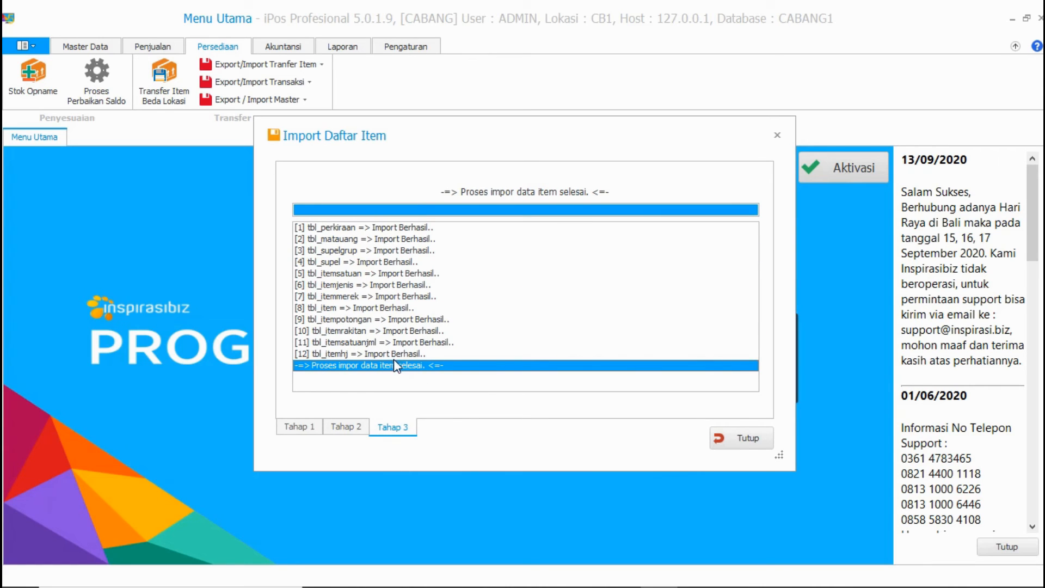
left_click(745, 443)
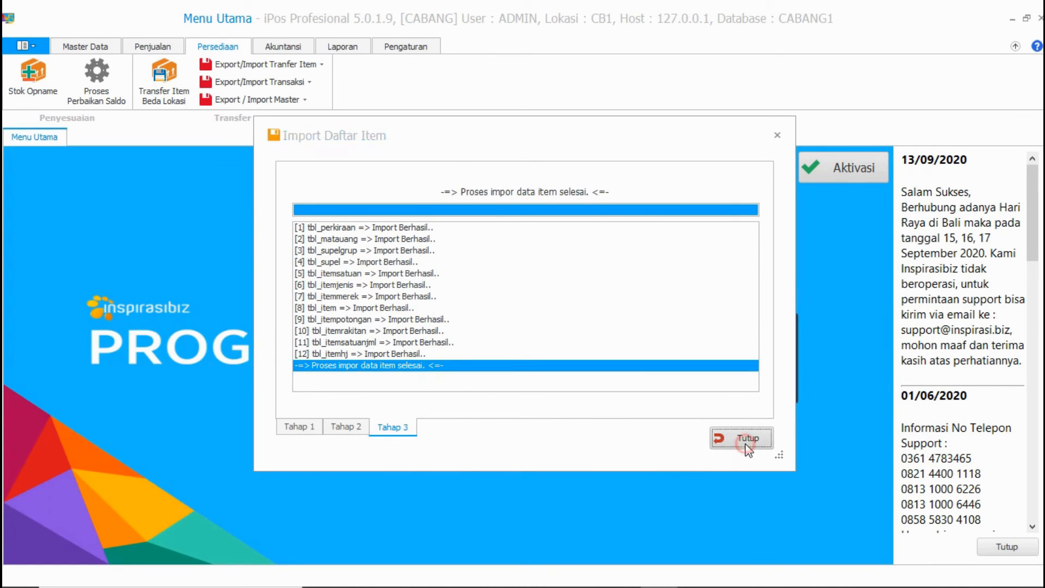
left_click(85, 46)
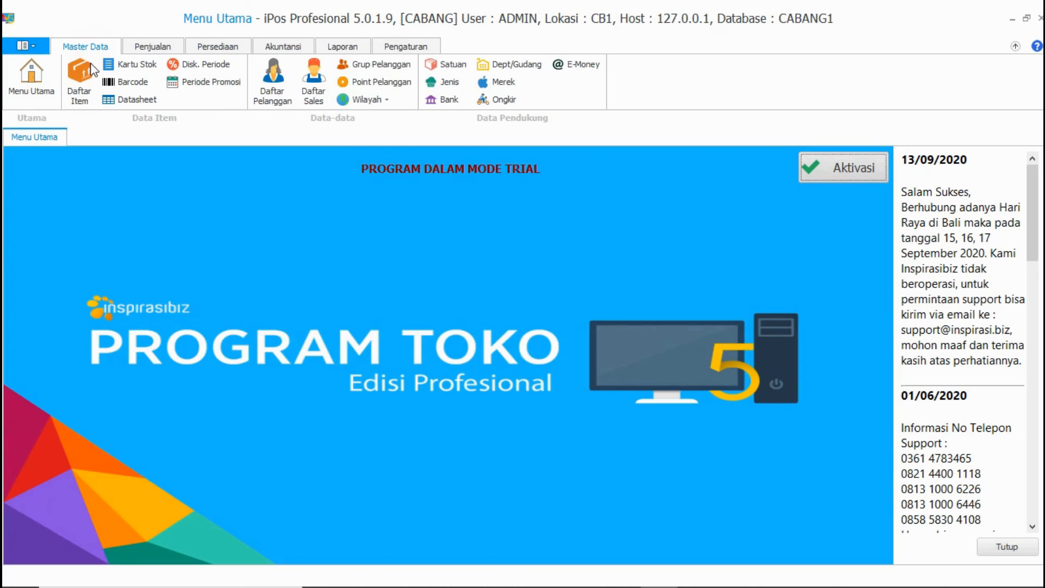
left_click(87, 82)
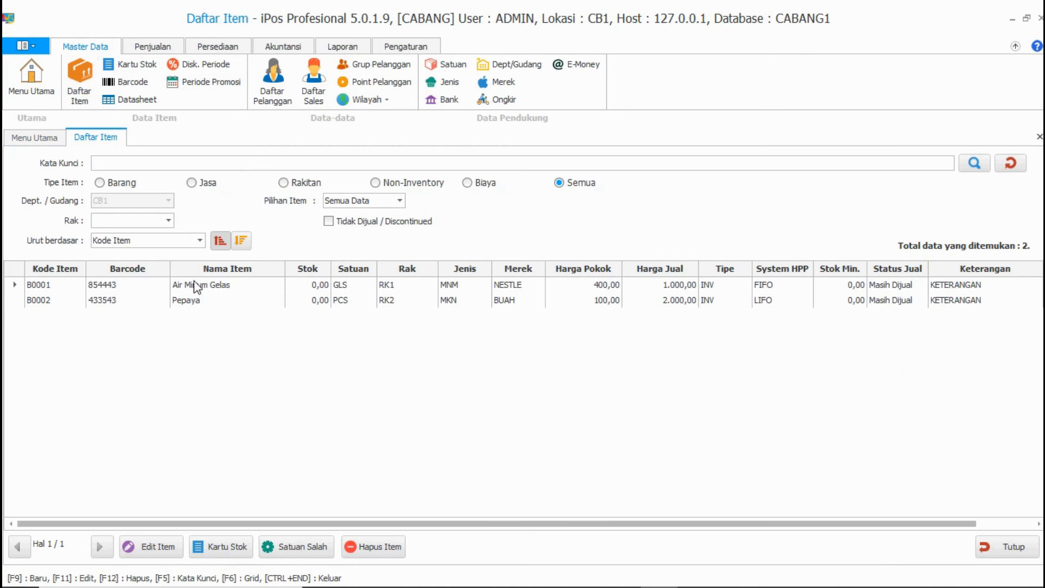
Step: Compare rows B0001 Air Minum Gelas and B0002 Pepaya, both showing 0,00 stock
left_click(301, 286)
left_click(306, 300)
left_click(303, 284)
left_click(305, 300)
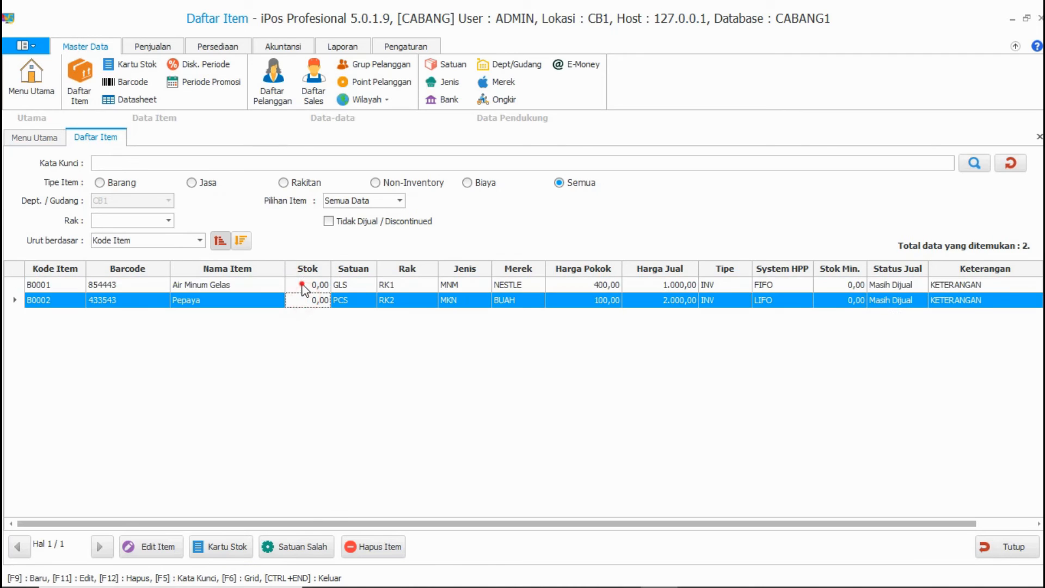
left_click(303, 285)
left_click(305, 300)
left_click(302, 285)
left_click(309, 300)
left_click(313, 285)
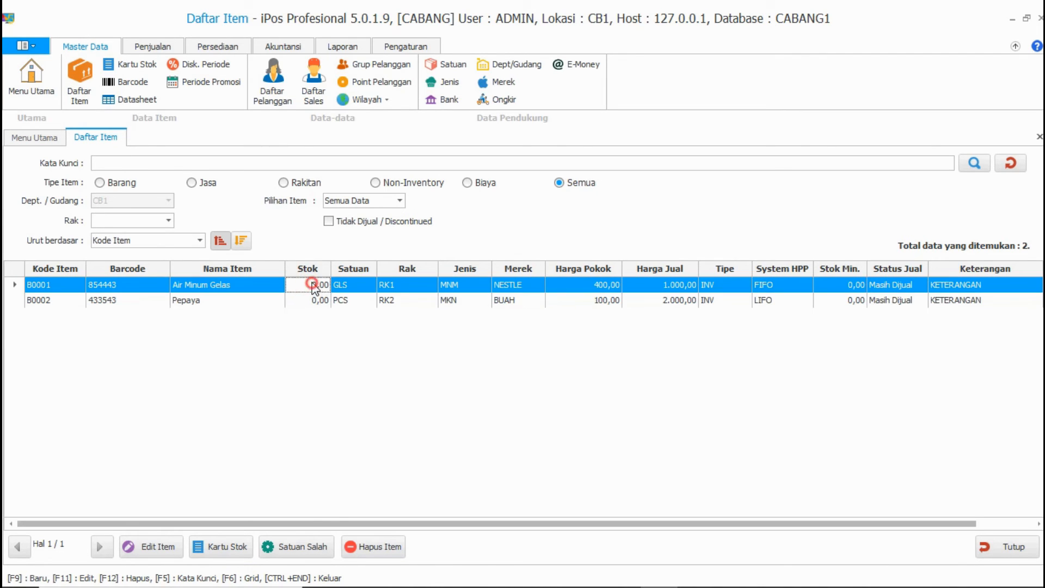
left_click(238, 46)
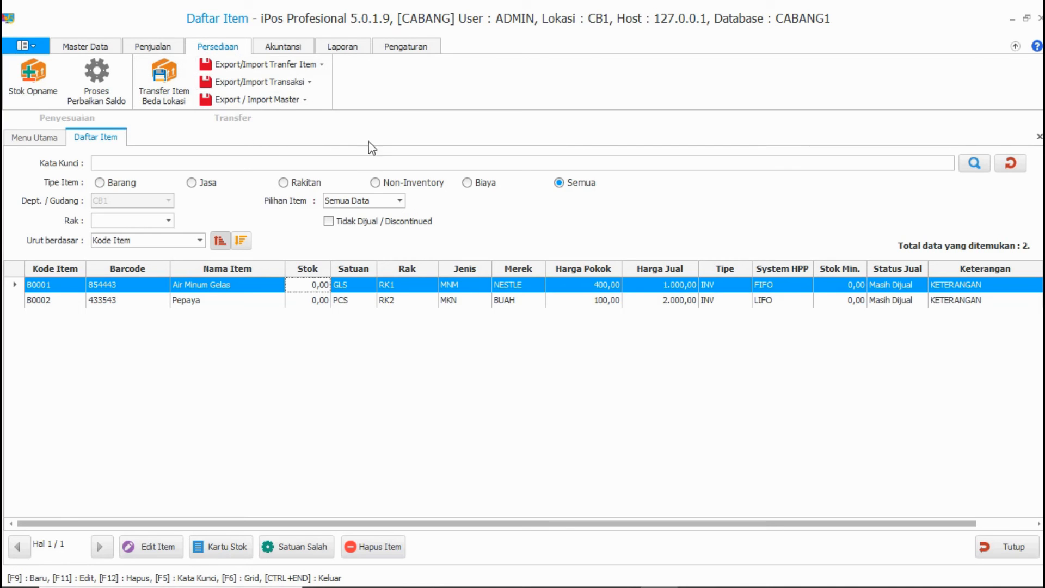
left_click(303, 64)
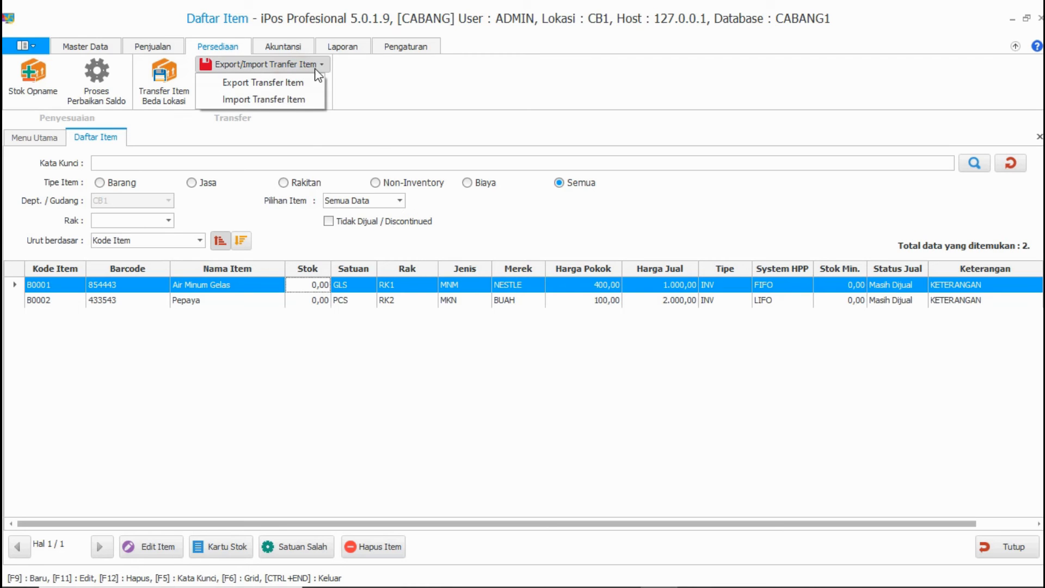
left_click(296, 104)
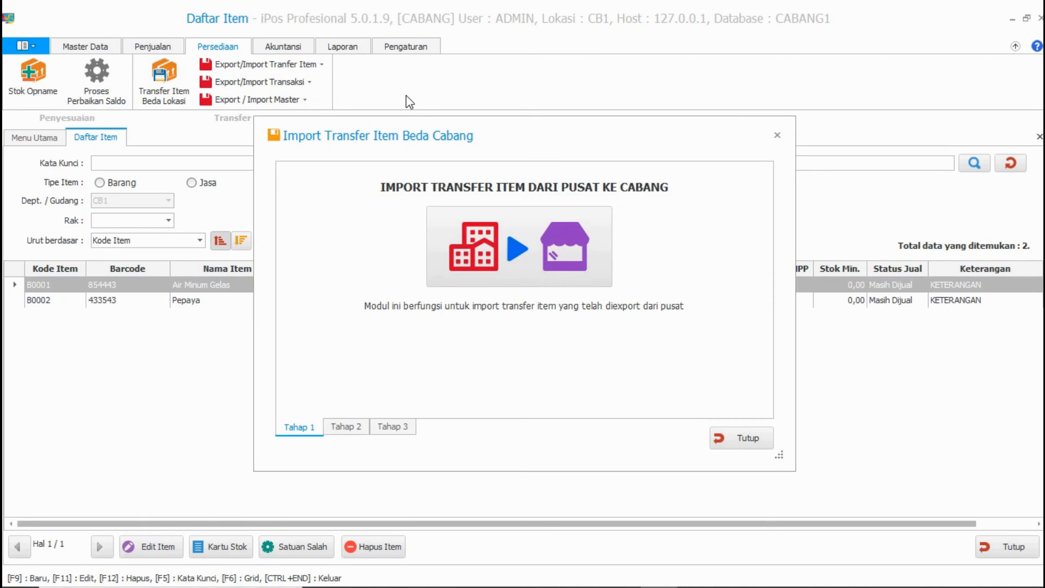
left_click(517, 207)
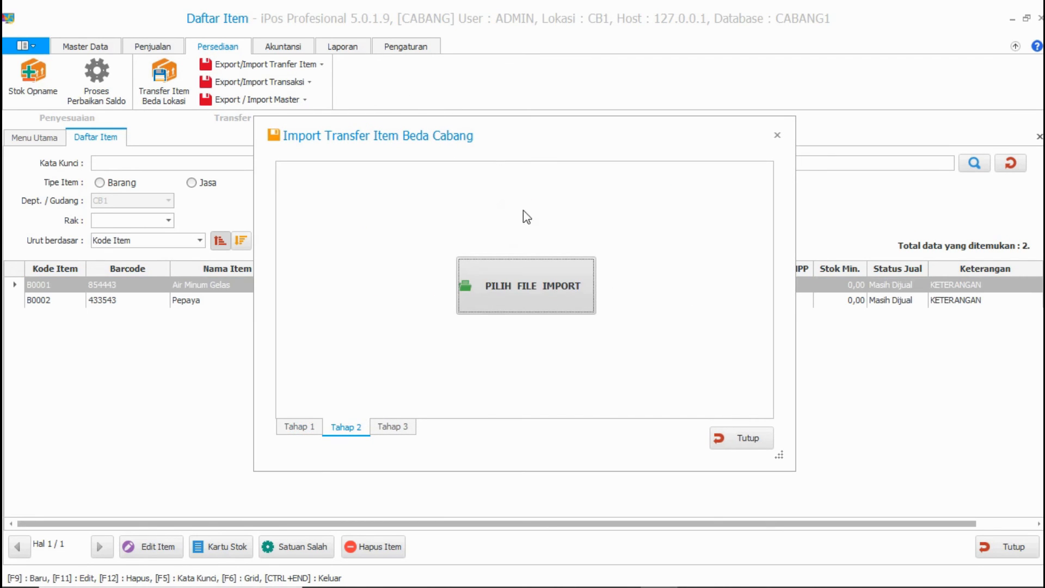
left_click(529, 297)
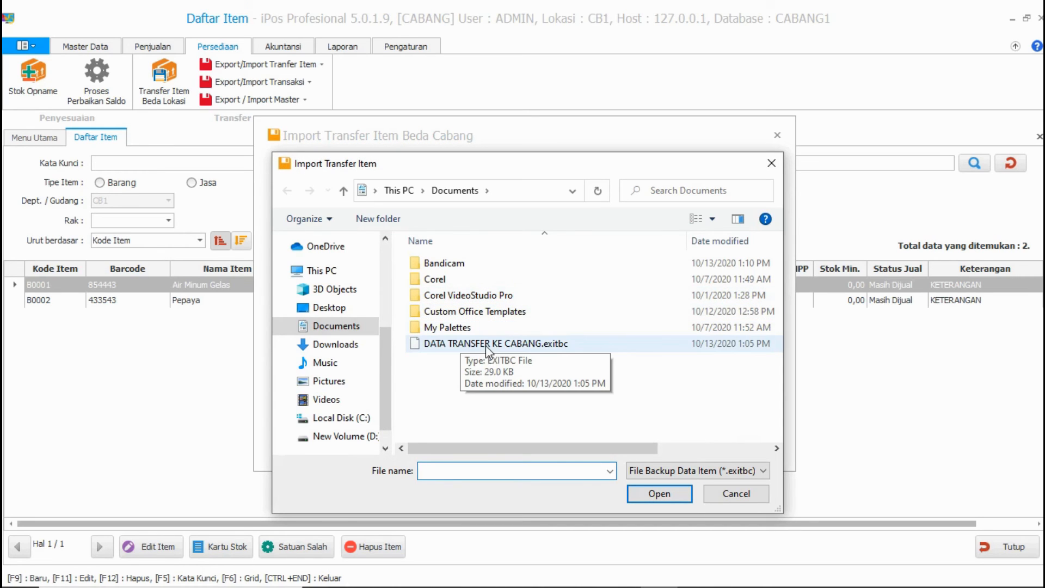
left_click(486, 346)
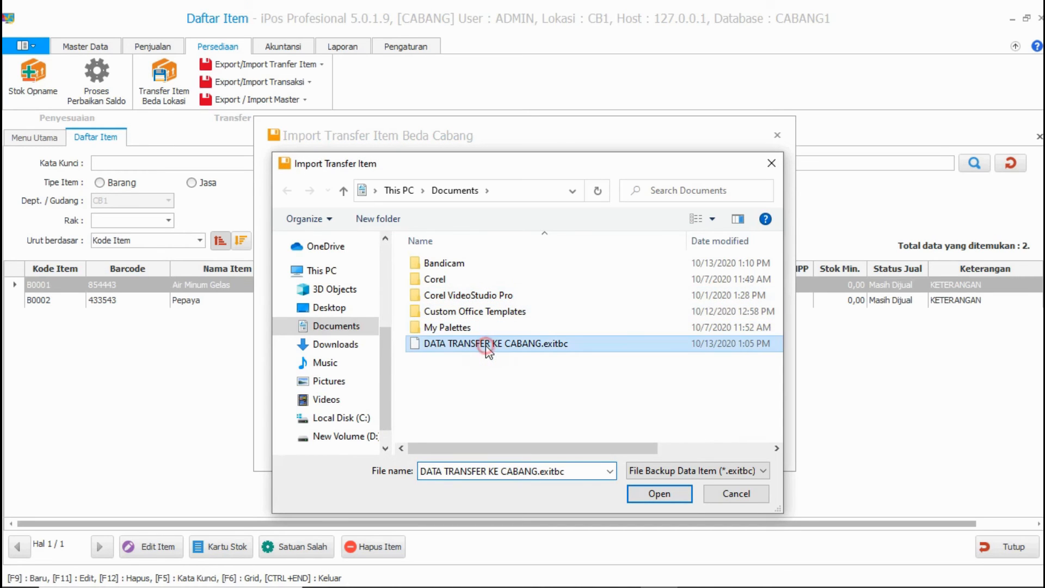
left_click(658, 494)
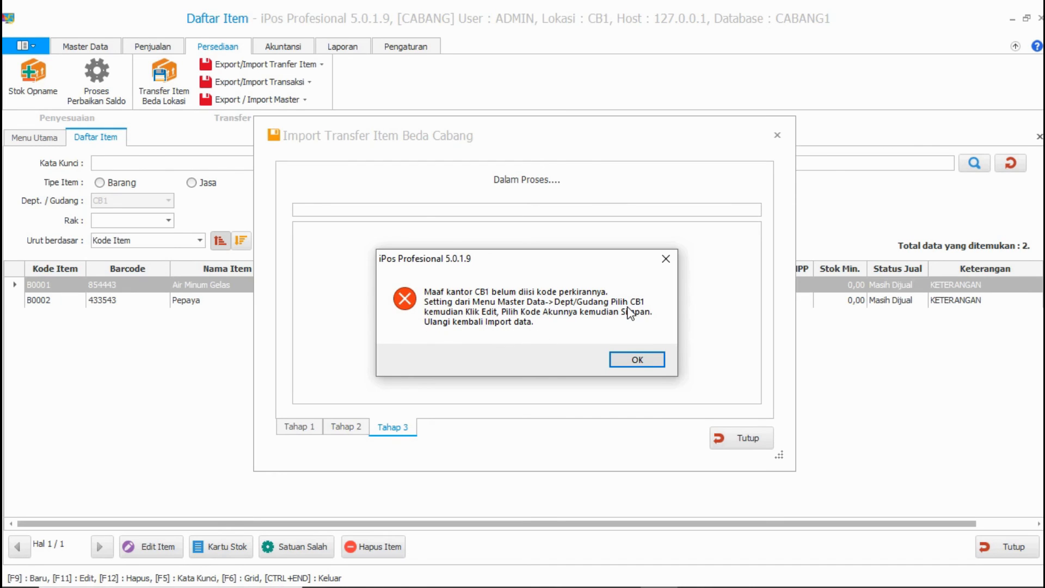
left_click(628, 357)
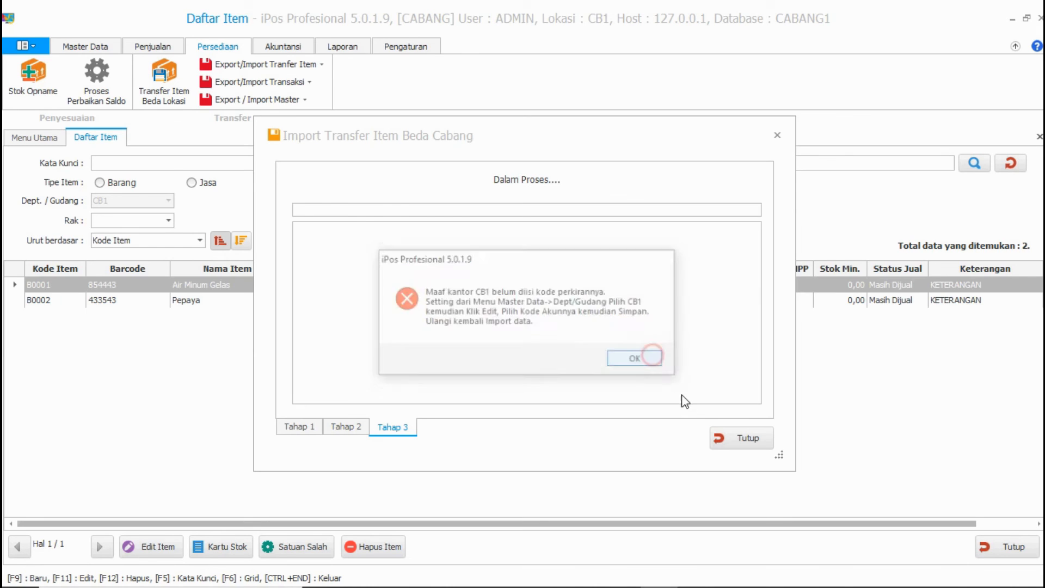
left_click(88, 46)
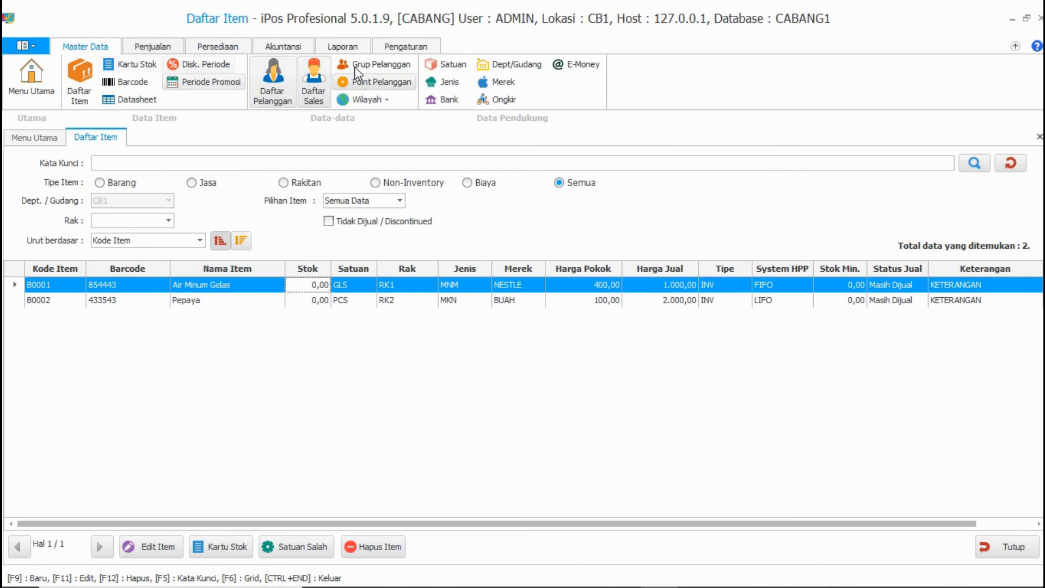
Step: Edit warehouse CB1 in Dept/Gudang to use account 1-2010 PERSEDIAAN BARANG and save
left_click(502, 65)
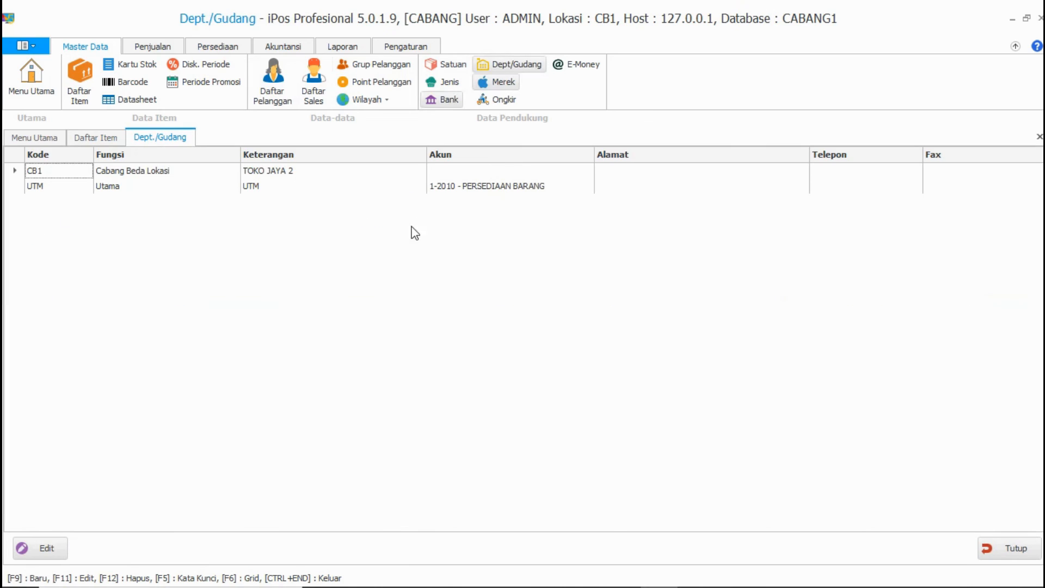
left_click(384, 170)
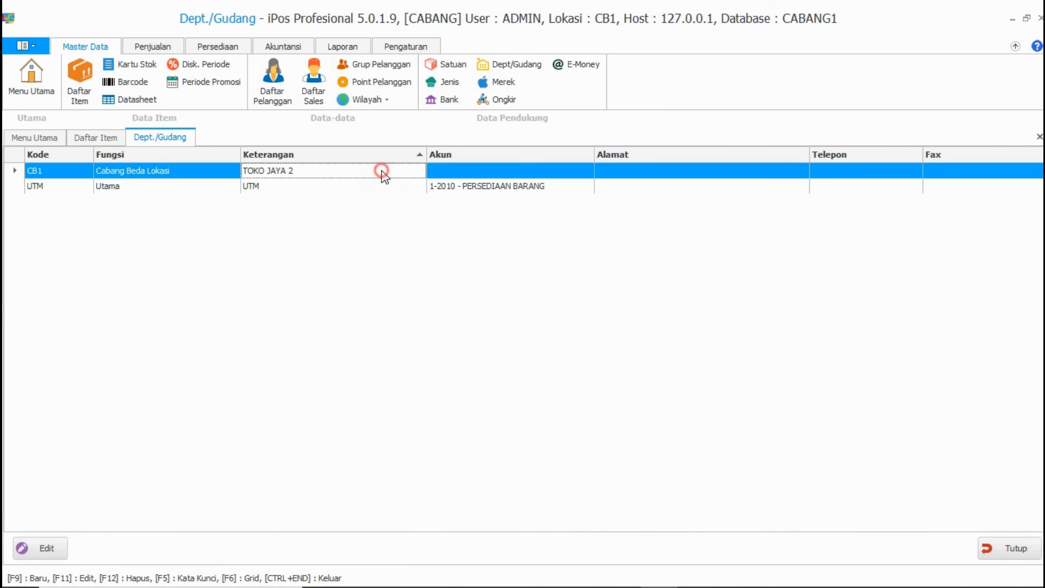
left_click(464, 170)
left_click(51, 544)
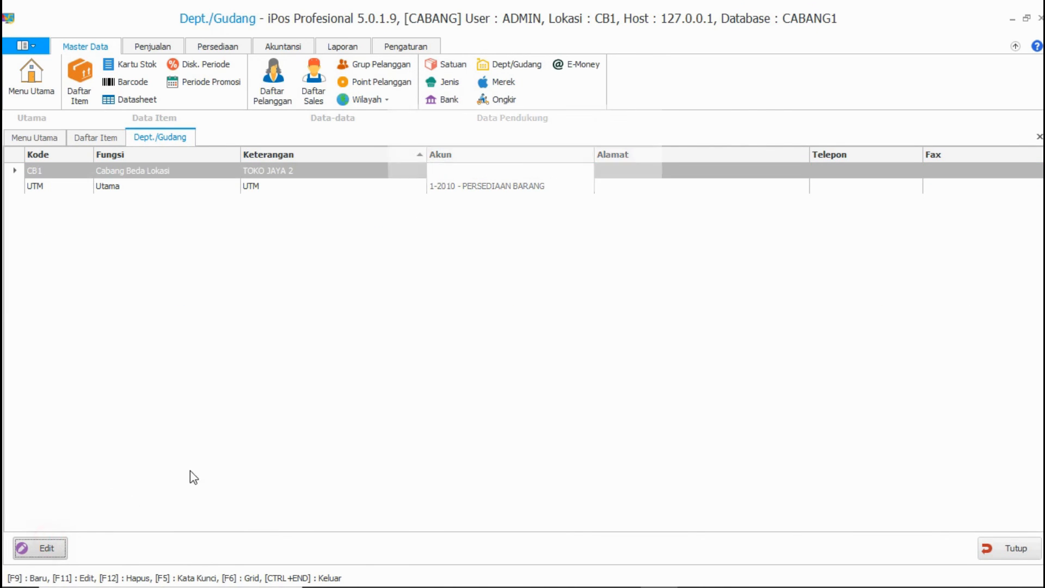
left_click(578, 282)
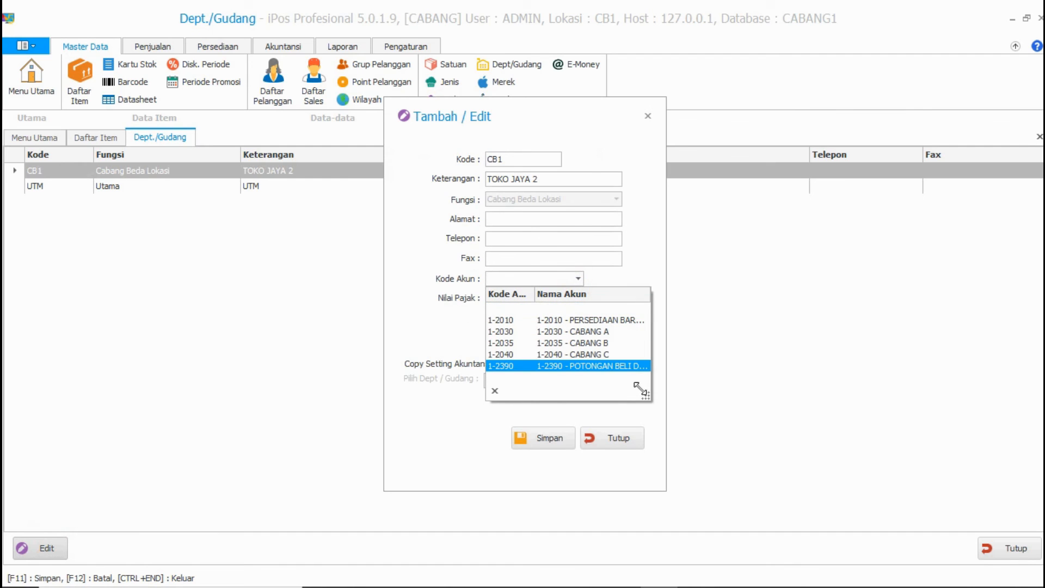
left_click_drag(652, 397, 699, 385)
left_click(642, 319)
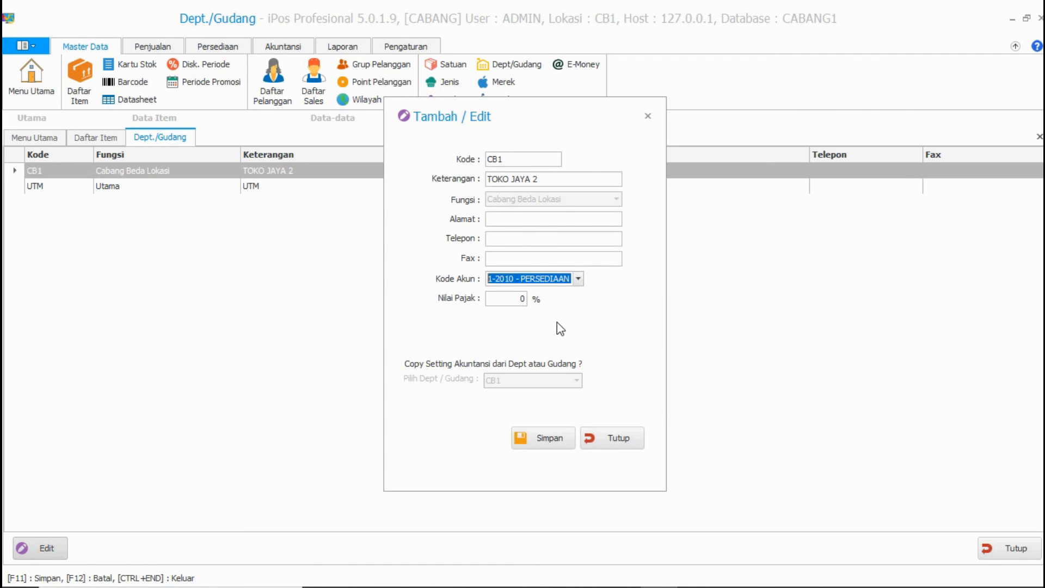
left_click(560, 445)
left_click(638, 354)
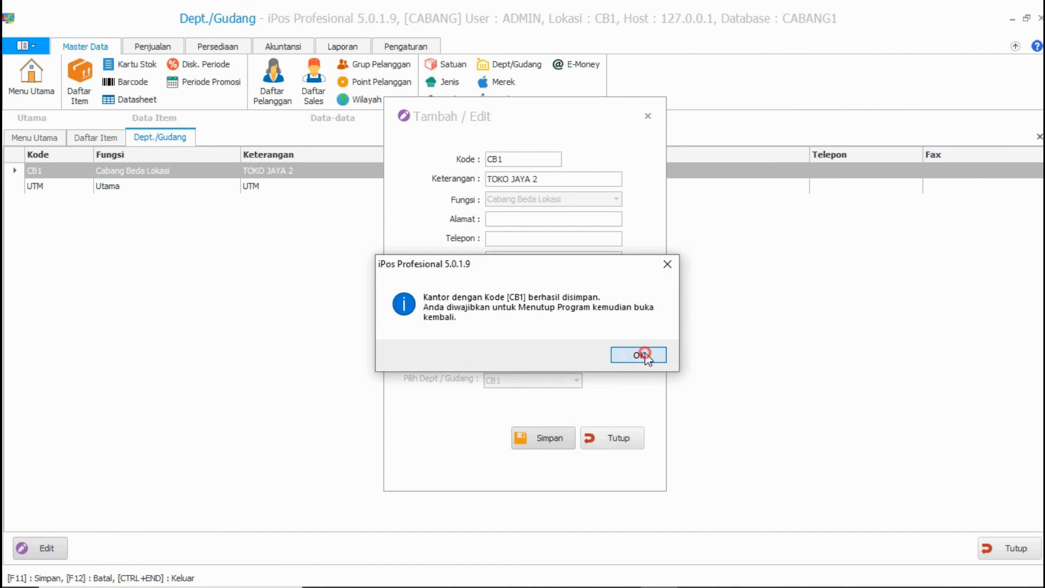
left_click(629, 443)
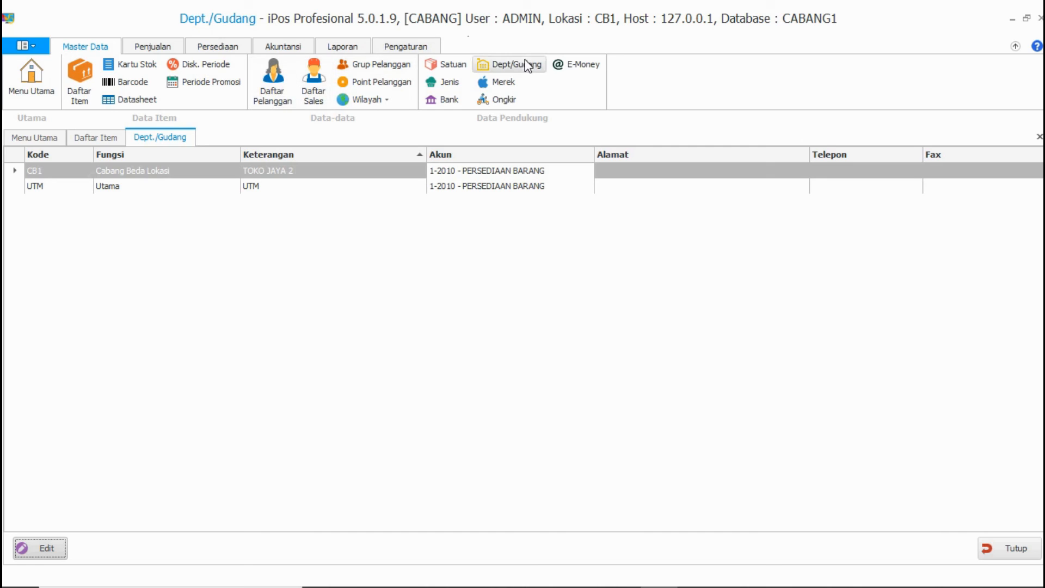
Step: Import DATA TRANSFER KE CABANG.exitbc via Import Transfer Item and refresh Daftar Item to show 1,00 stock
left_click(1013, 548)
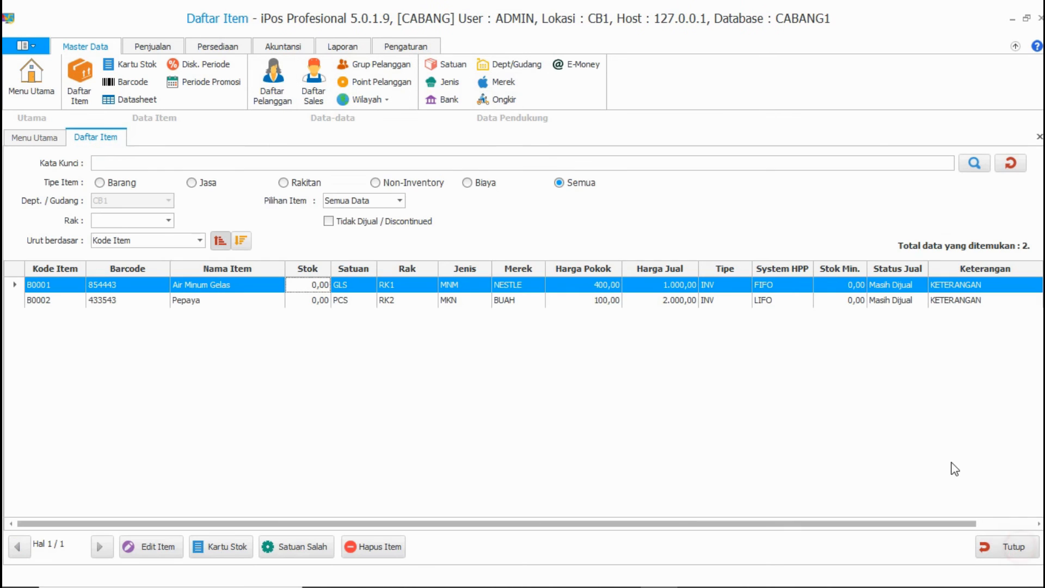
left_click(233, 45)
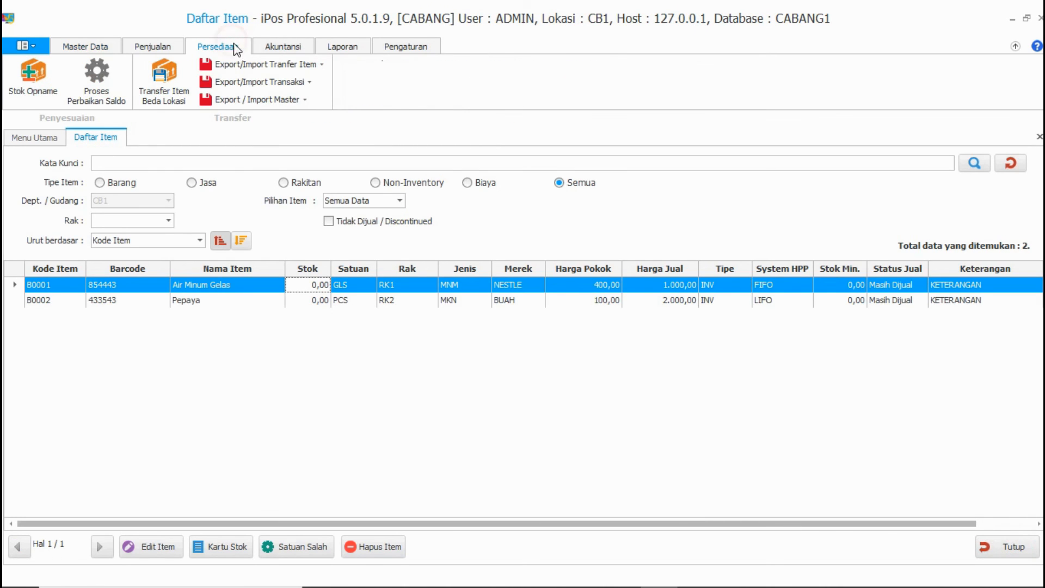
left_click(292, 66)
left_click(295, 96)
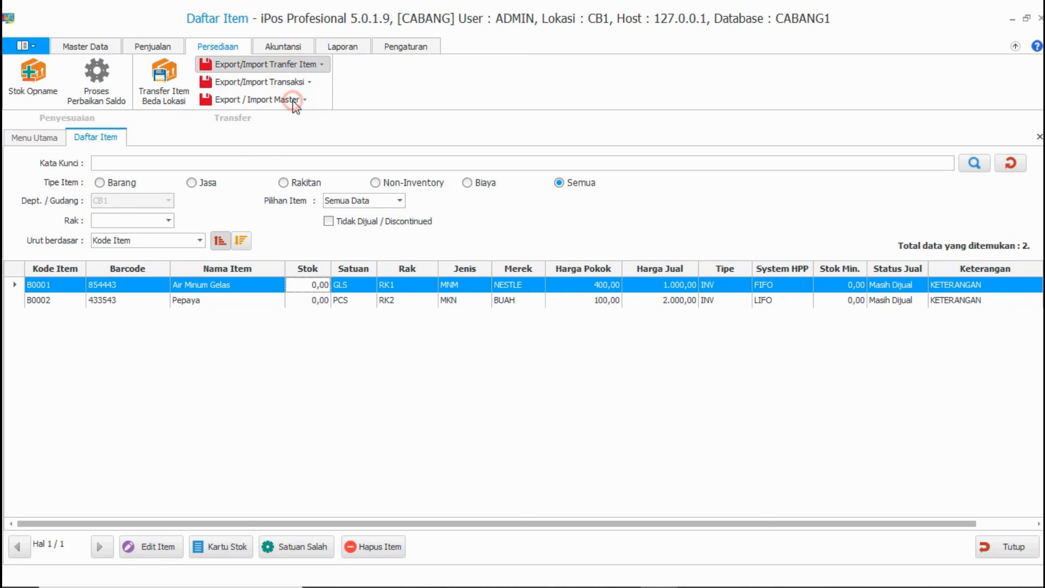
left_click(524, 248)
left_click(524, 268)
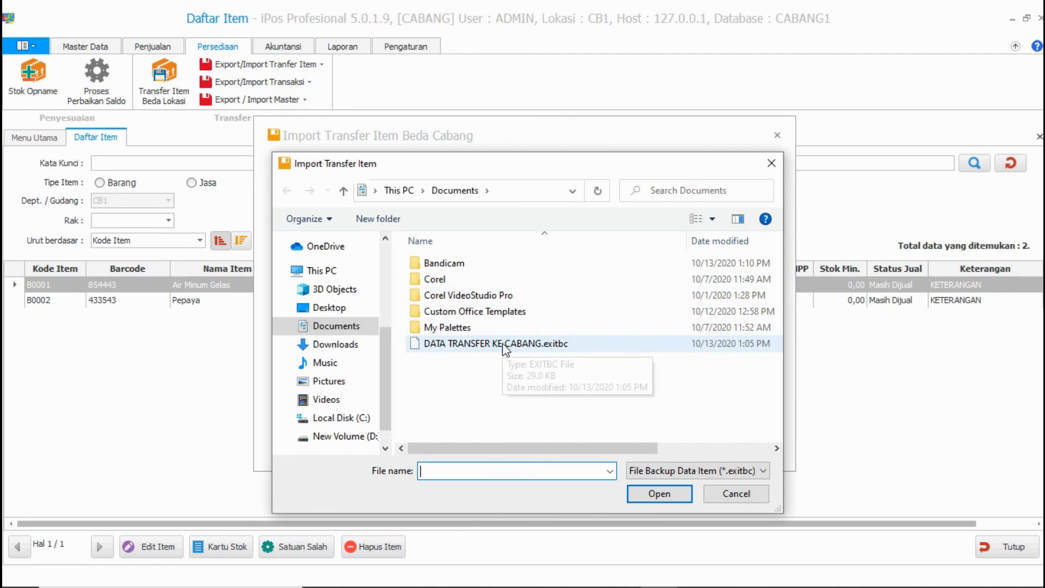
left_click(501, 344)
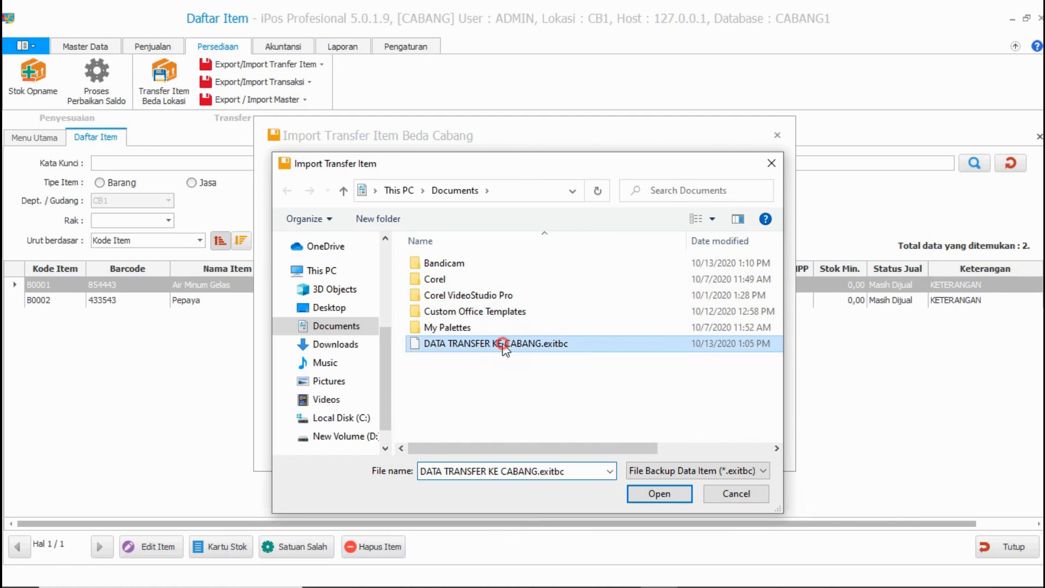
left_click(679, 494)
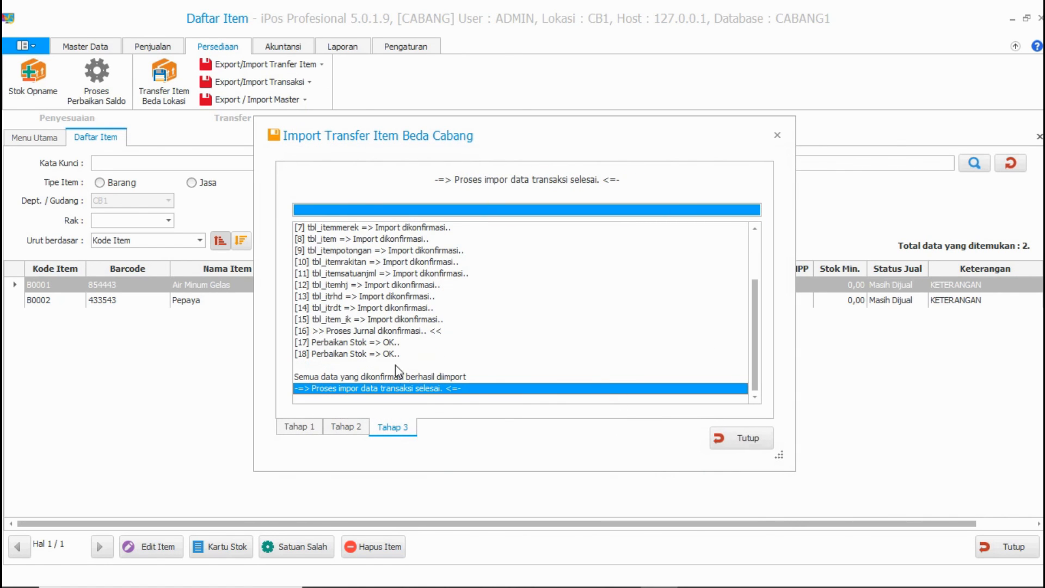
left_click(730, 442)
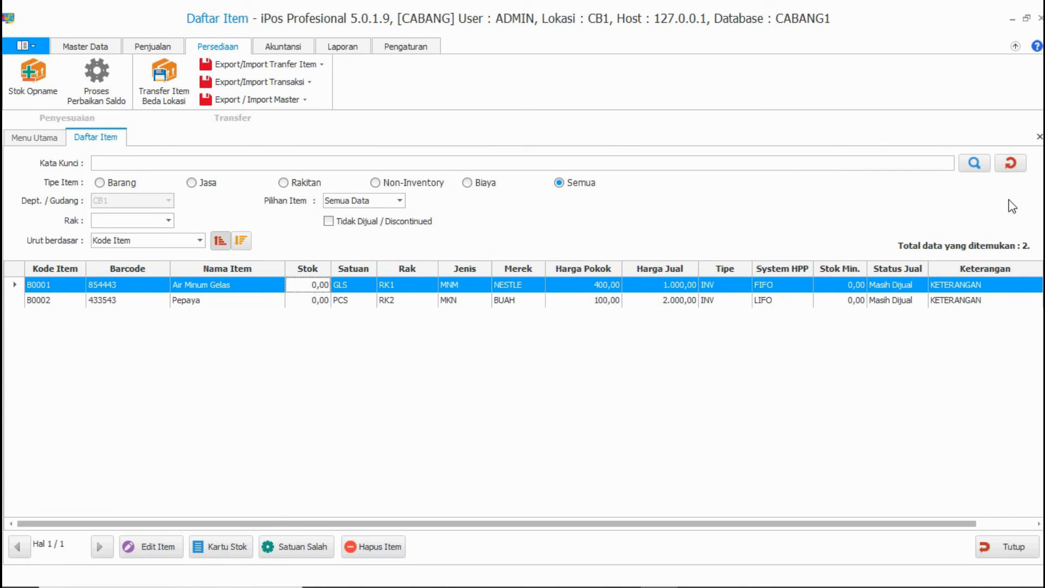
left_click(1017, 162)
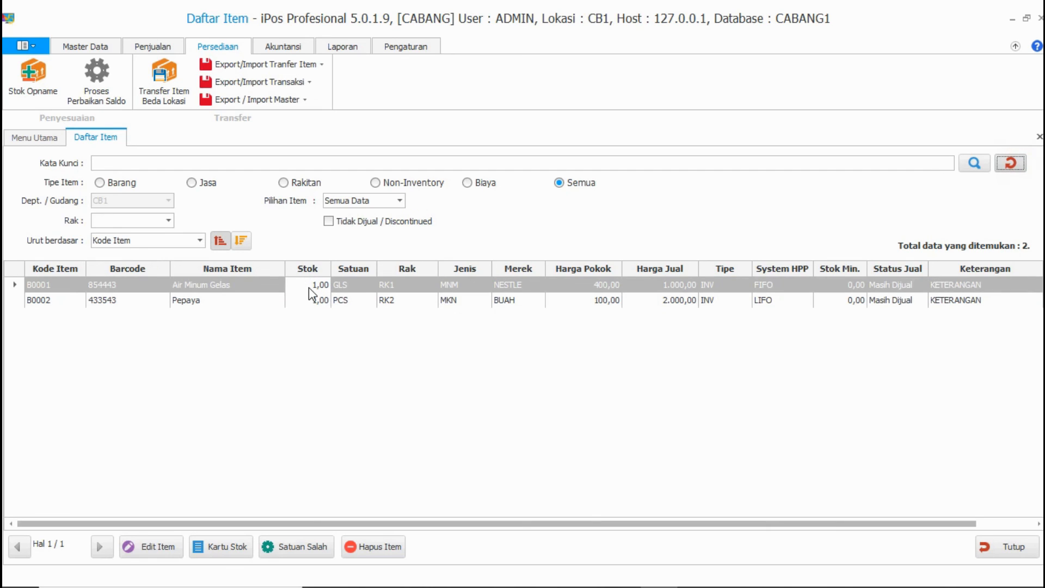